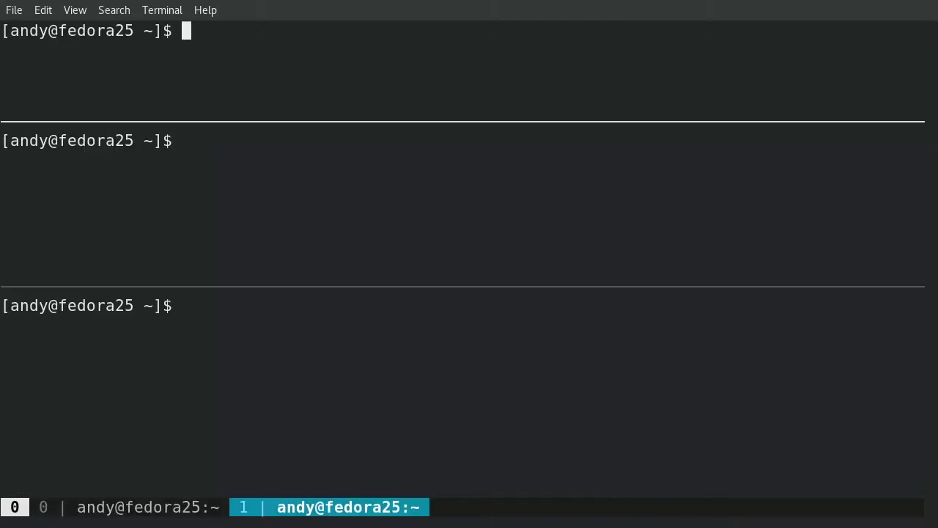
Step: SSH into worker01 and worker02 as pi in separate tmux panes
type("ssh pi@worker01")
key("Return")
key("Return")
key("ctrl+b")
type("ossh pi@worker02")
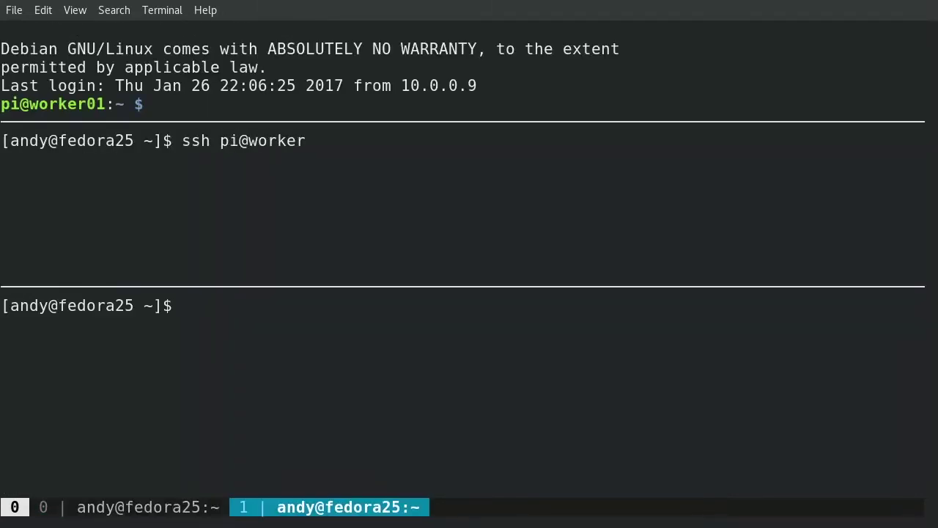
key("Return")
Step: Log in to worker03, curl web_logs_1.csv into /tmp and view it with less
key("Return")
key("ctrl+b")
type("ora25 ~]$ ssh pi@worker03")
key("Return")
key("Return")
type("curl https://raw.githubusercontent.com/cloudera/hue/master/apps/beeswax/data/web_logs_1.csv -o /tmp/web_logs_1.csv")
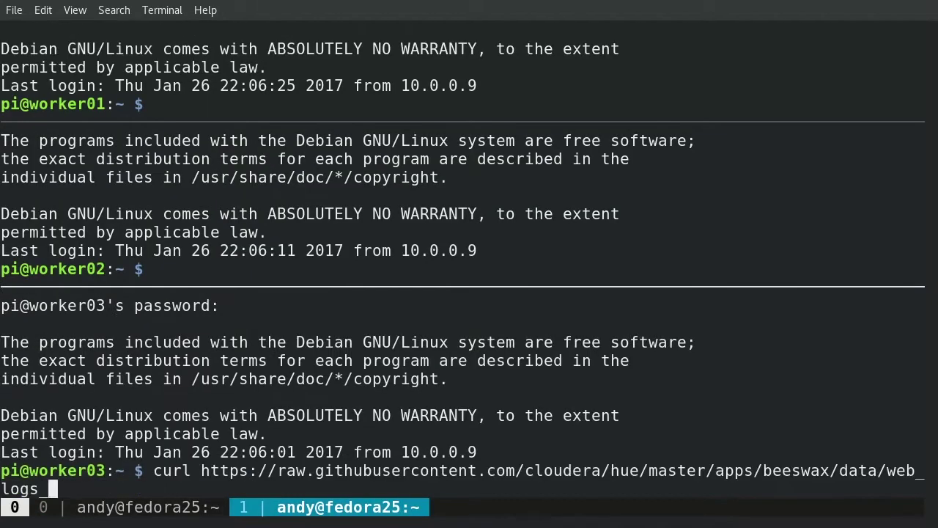
key("Return")
type("less /tmp/web_logs_1.csv")
key("Return")
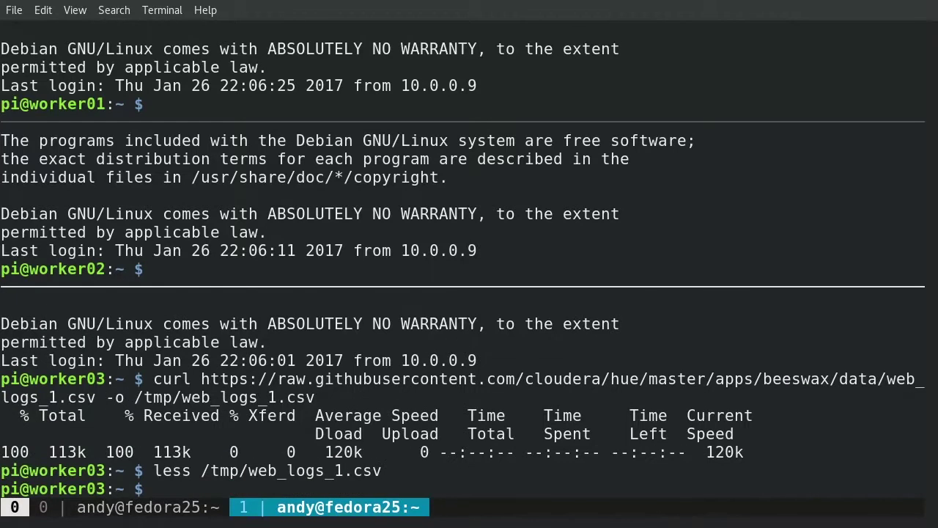
key("ctrl+b")
key("Up")
type("curl https://raw.githubusercontent.com/cloudera/hue/master/apps/beeswax/data/web_logs_1.csv -o /tmp/web_logs_1.csv")
Step: Rerun the web_logs_1.csv download on worker01 and worker02
key("Return")
key("ctrl+b")
key("Up")
type("curl https://raw.githubusercontent.com/cloudera/hue/master/apps/beeswax/data/web_logs_1.csv -o /tmp/web_logs_1.csv")
Step: On master01, run master01-startup.sh from the hadoopi/scripts folder
key("Return")
key("ctrl+b")
type("01:~# ")
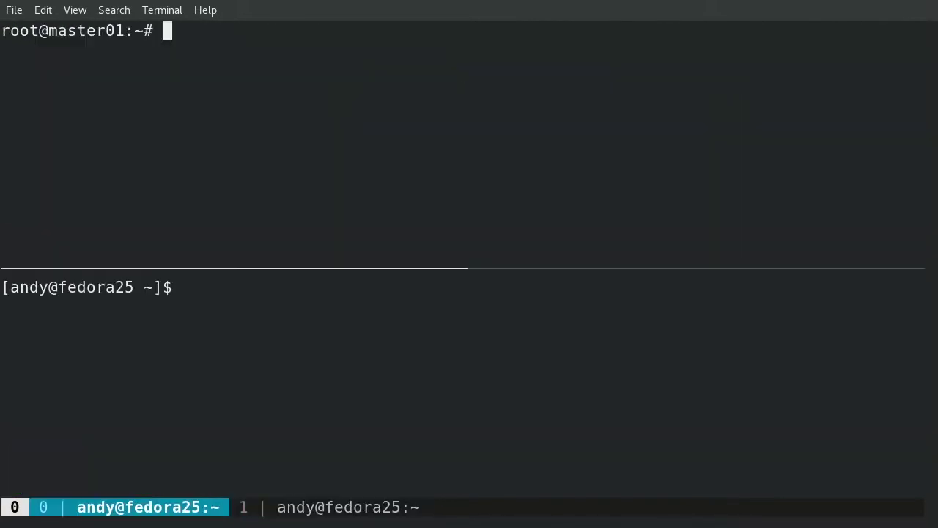
type("cd hadoopi/scripts/")
key("Return")
type("ls -l")
key("Return")
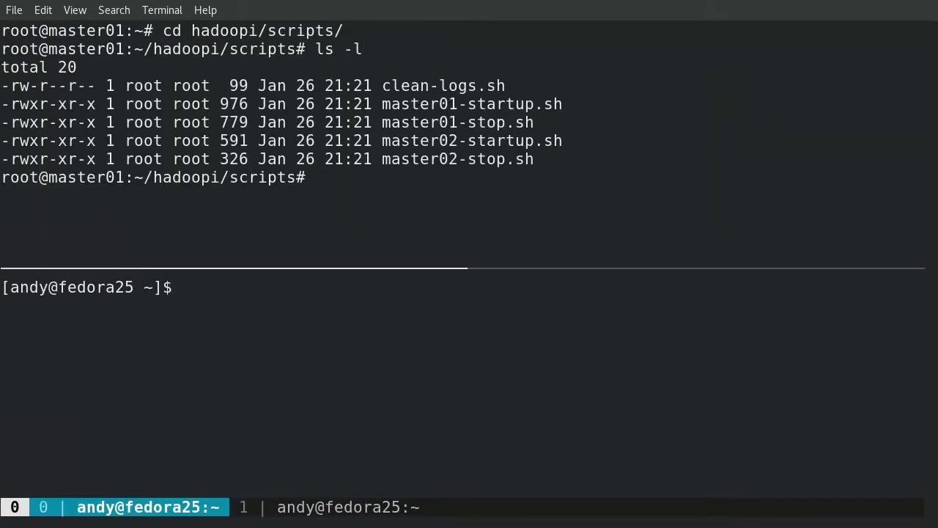
type("sh master01-startup.sh")
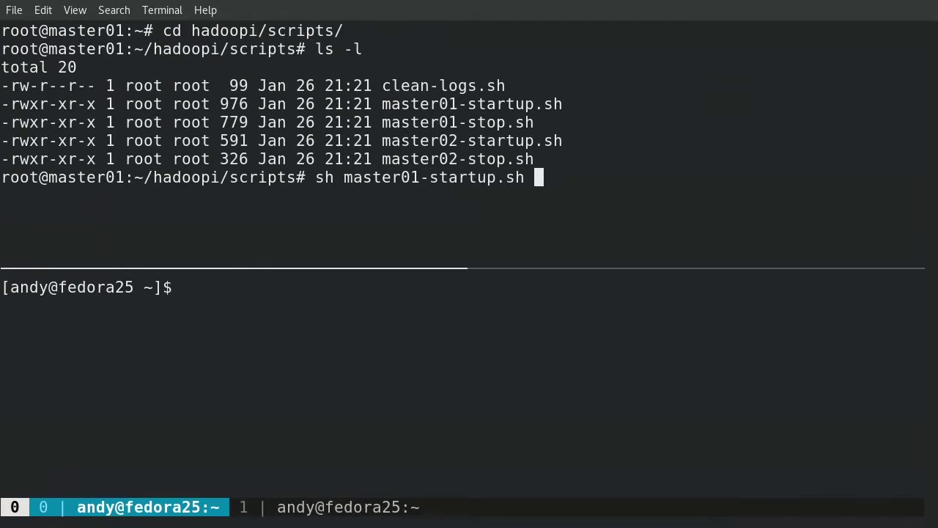
key("Return")
Step: SSH into master02, become root with sudo -i, and run master02-startup.sh from hadoopi/scripts
key("ctrl+b")
type("ora25 ~]$ ssh pi@")
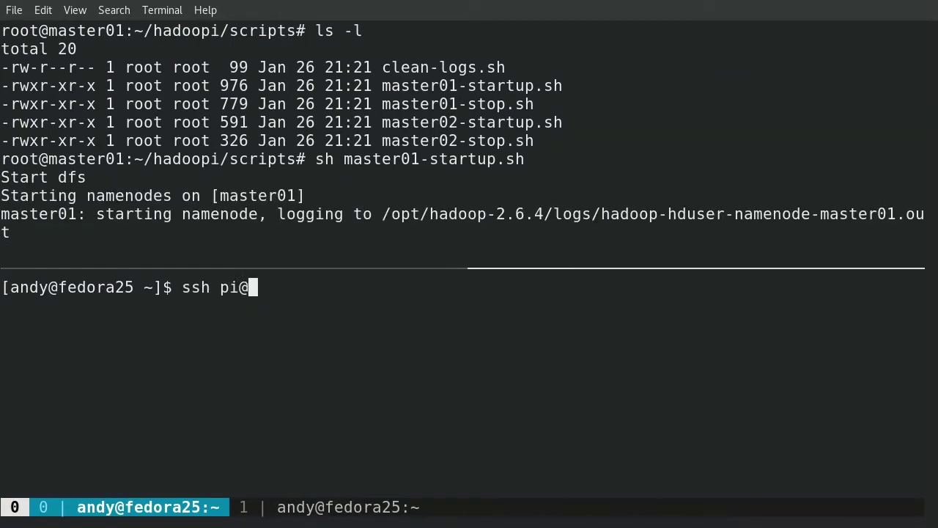
type("master02")
key("Return")
key("Return")
type("sudo ")
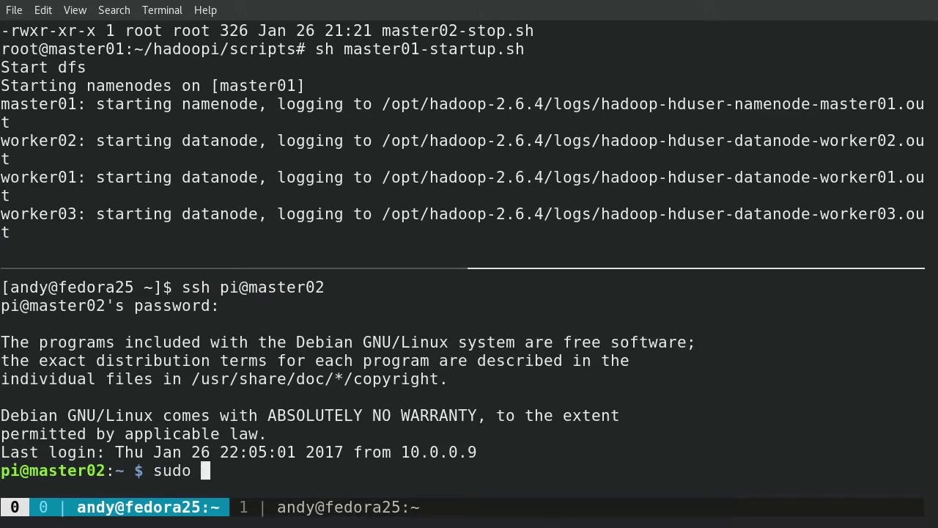
type("-i")
key("Return")
type("cd hadoopi/")
key("Return")
type("cd scripts/")
key("Return")
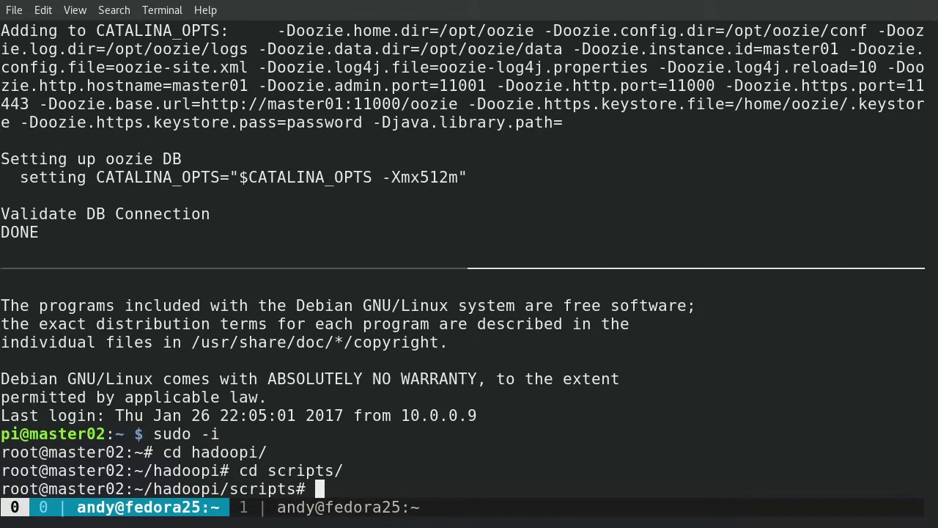
type("sh master02-startup.sh")
key("Return")
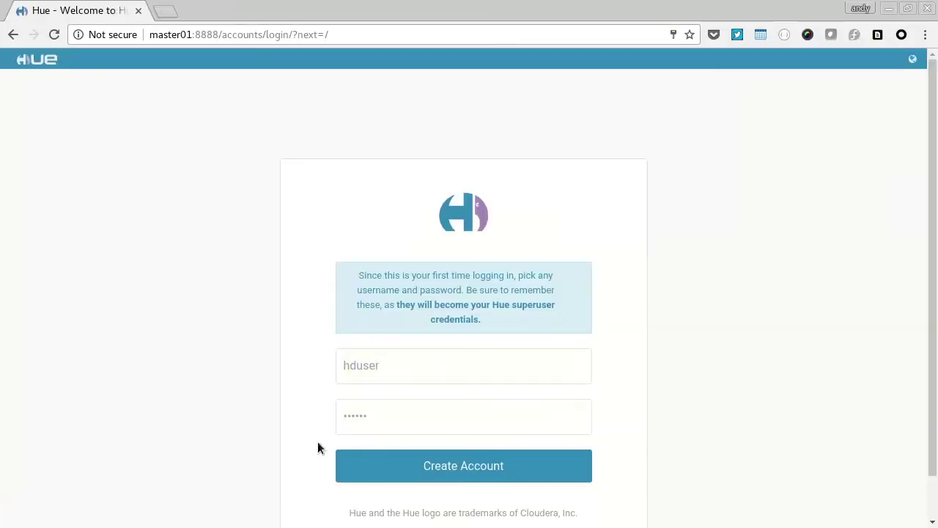
Step: Create the Hue superuser account and go to the Quick Start Examples step
key("Tab")
left_click(416, 470)
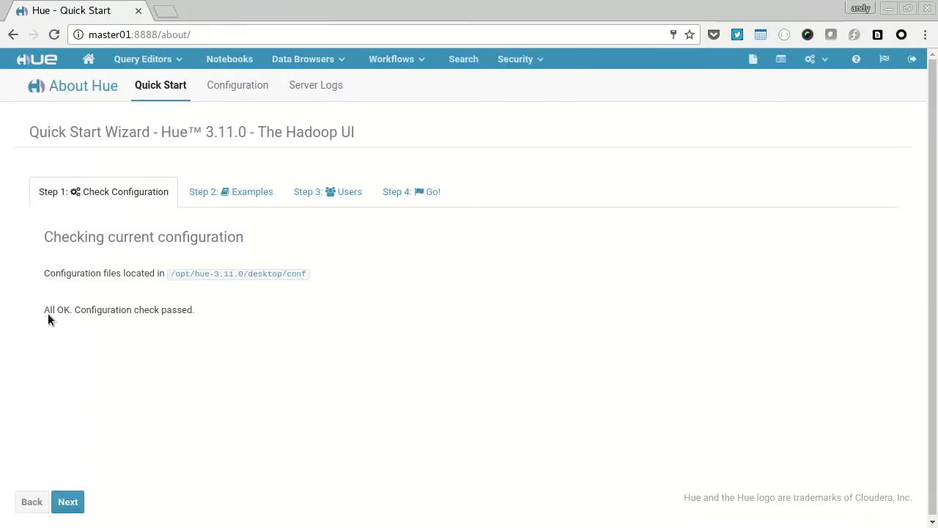
left_click_drag(48, 313, 205, 312)
left_click(203, 178)
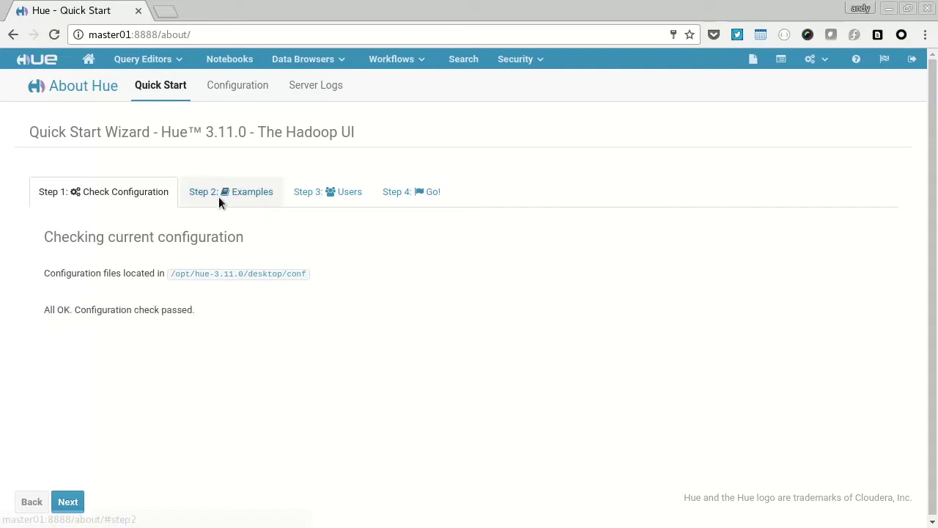
left_click(218, 195)
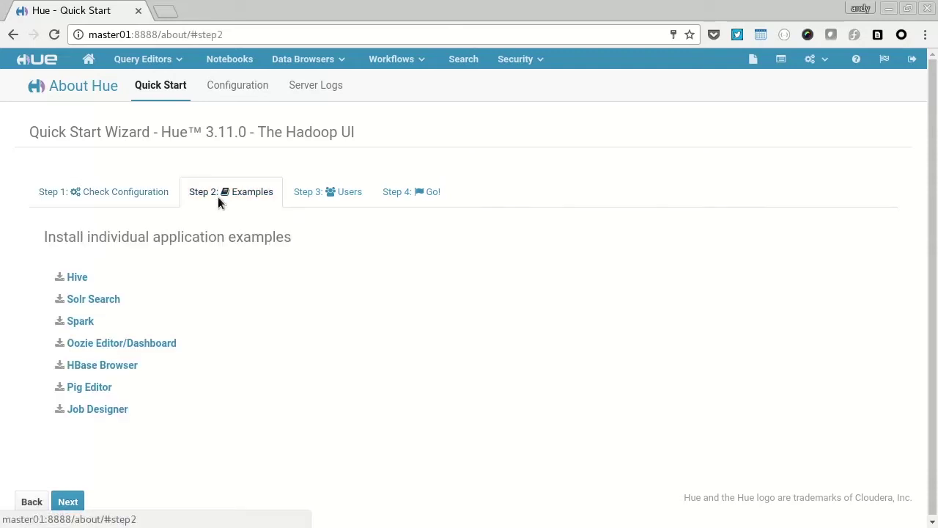
Step: Install the Hive, Solr Search, Spark, Oozie, HBase Browser, Pig Editor and Job Designer examples
left_click(85, 281)
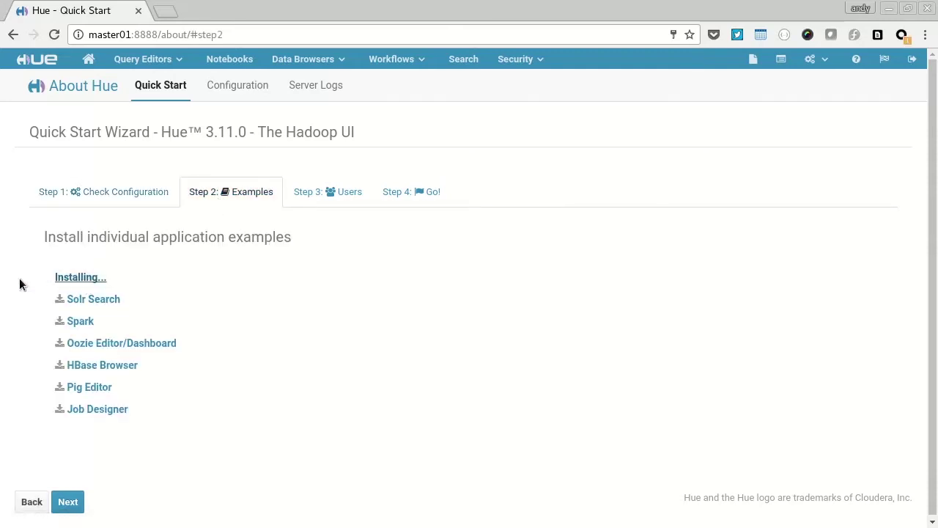
left_click(102, 300)
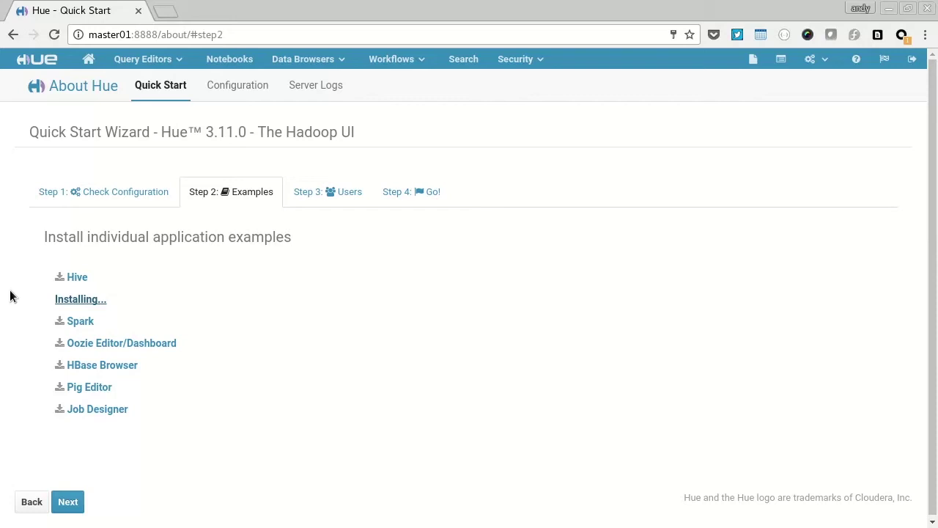
left_click(82, 327)
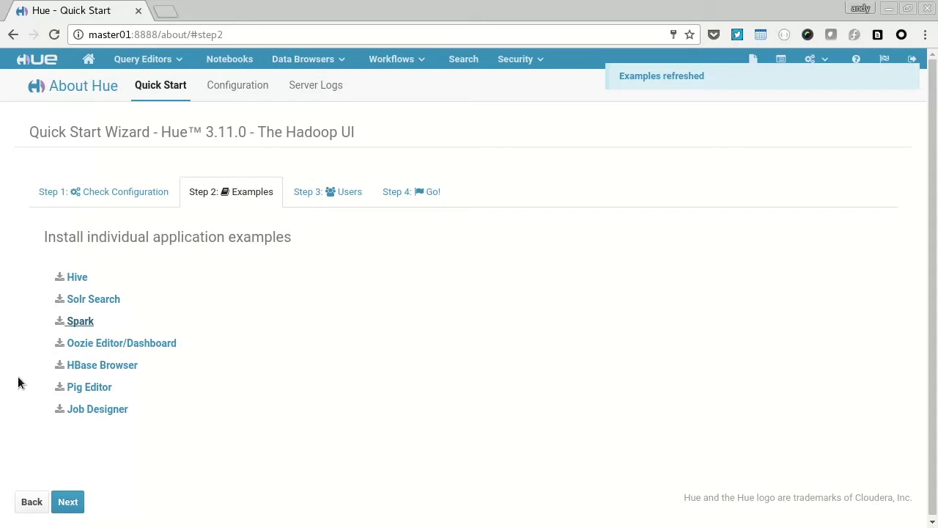
left_click(64, 344)
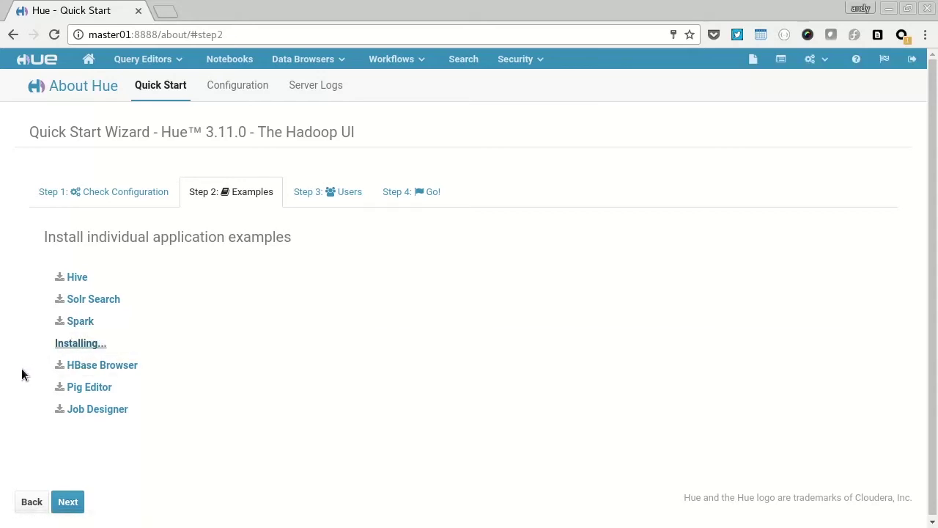
left_click(59, 366)
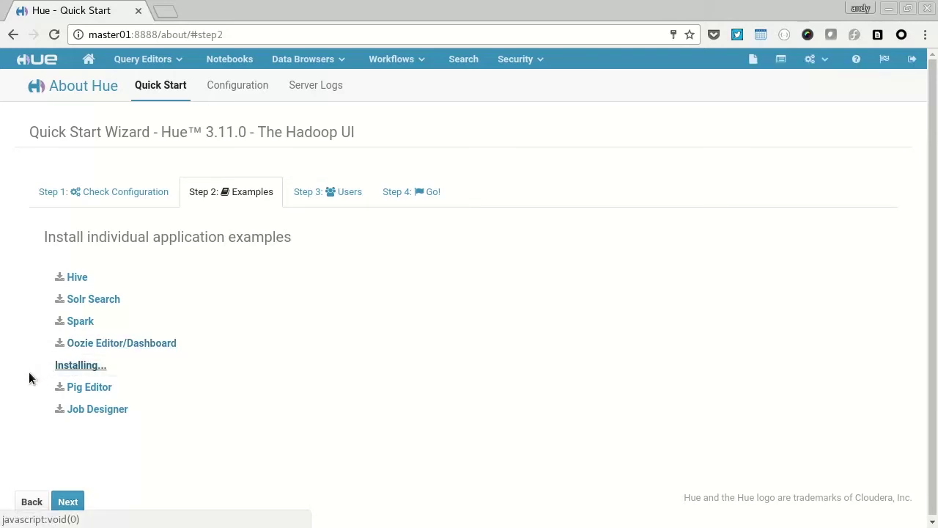
left_click(73, 387)
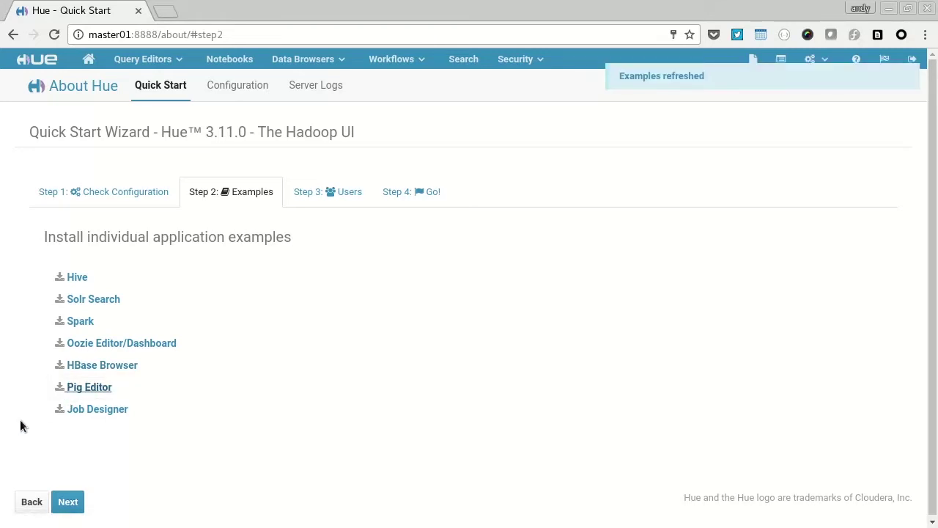
left_click(90, 410)
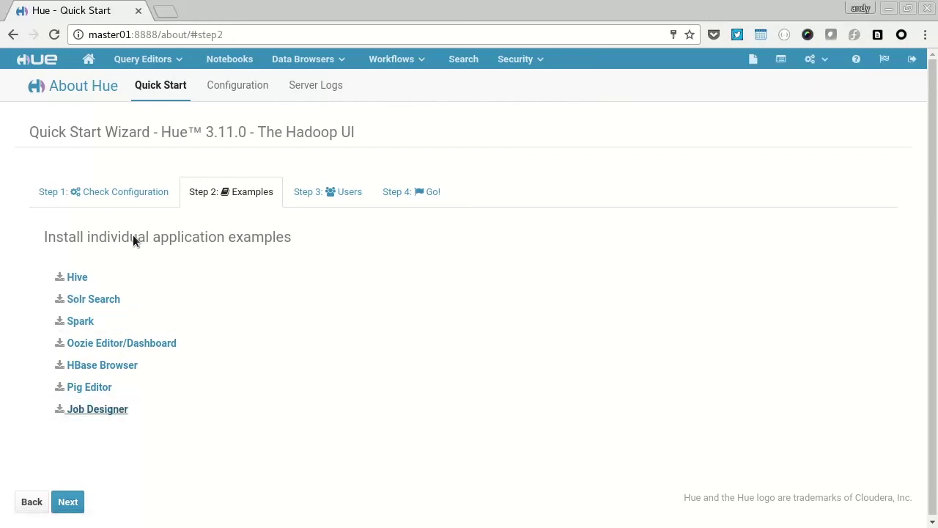
left_click(301, 61)
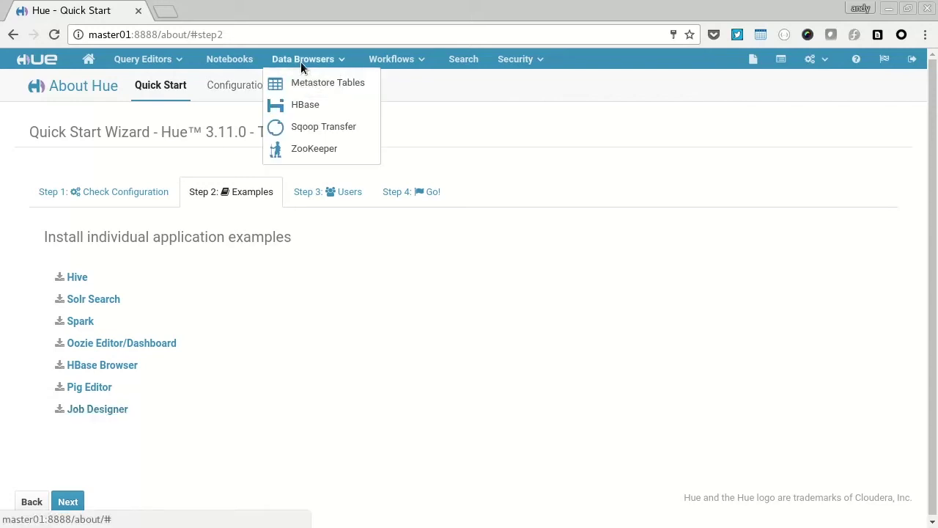
Step: Browse the sample_07 table's columns and sample rows in Metastore Tables
left_click(296, 85)
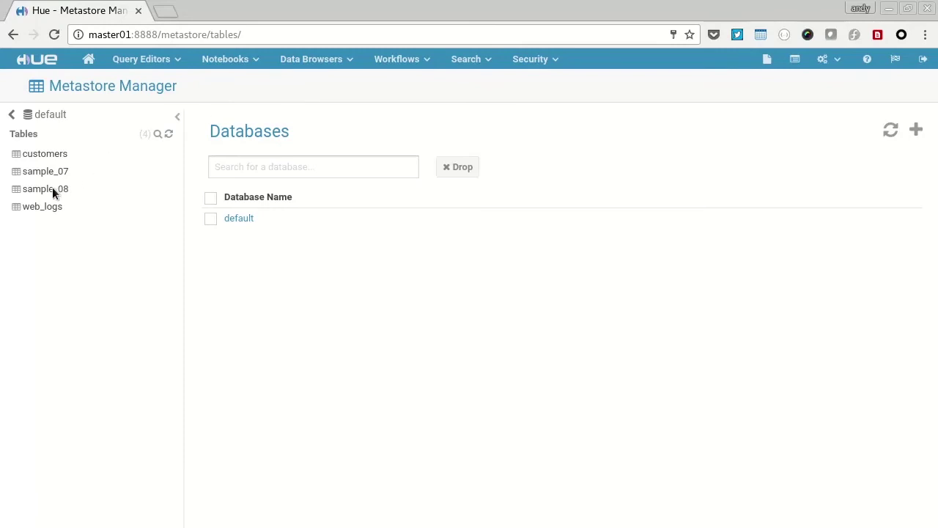
left_click(55, 174)
left_click(233, 218)
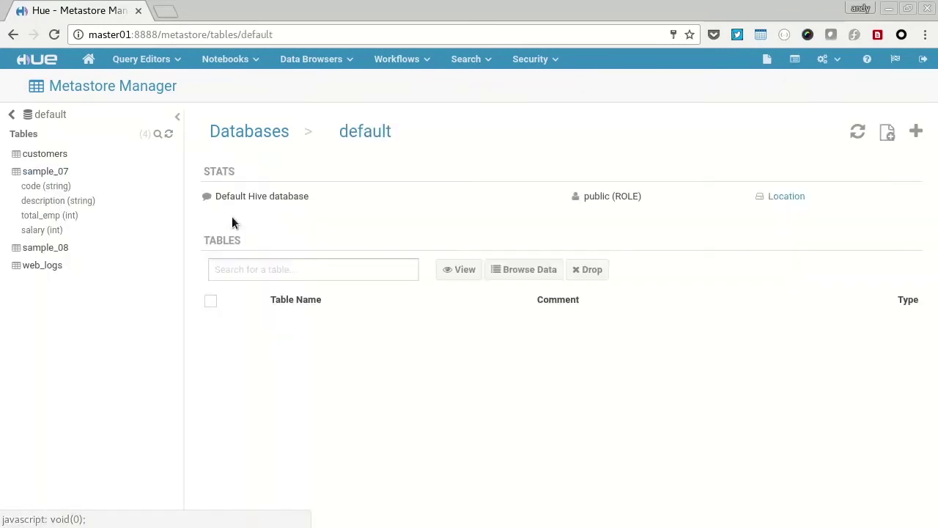
left_click(264, 342)
left_click(354, 204)
scroll(441, 336, "down", 3)
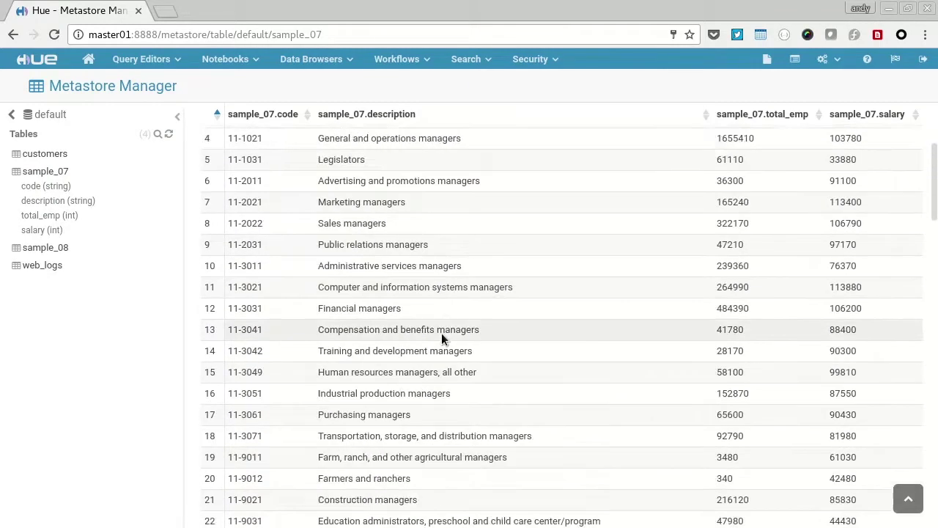
scroll(441, 336, "up", 3)
Step: Open the analytics_demo table in the HBase browser
left_click(308, 59)
left_click(296, 106)
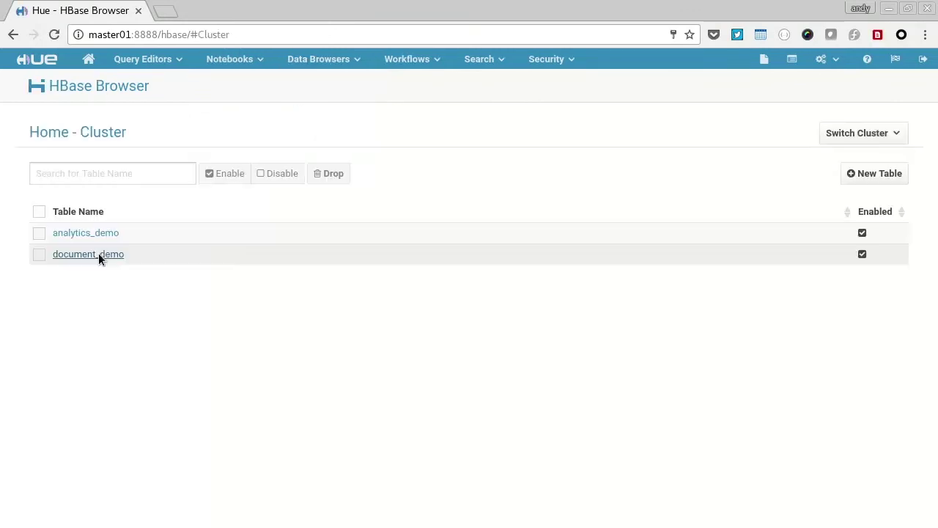
left_click(100, 234)
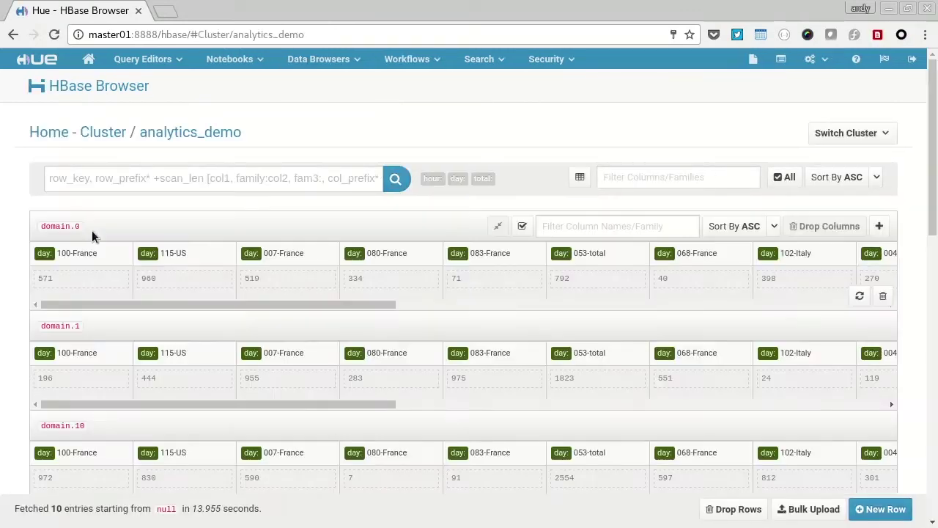
scroll(257, 296, "down", 4)
scroll(258, 296, "up", 4)
Step: Open the Web Logs search dashboard and scroll through it
mouse_move(479, 60)
left_click(497, 210)
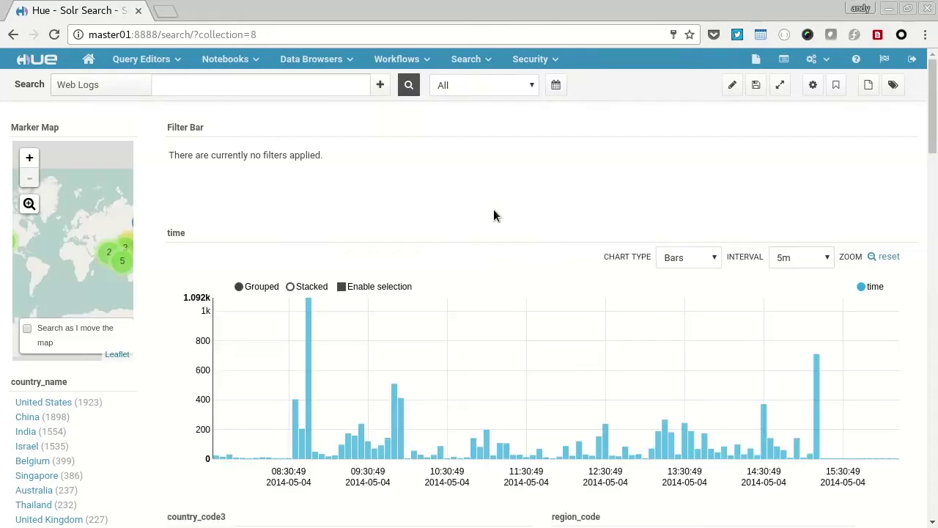
scroll(457, 213, "down", 10)
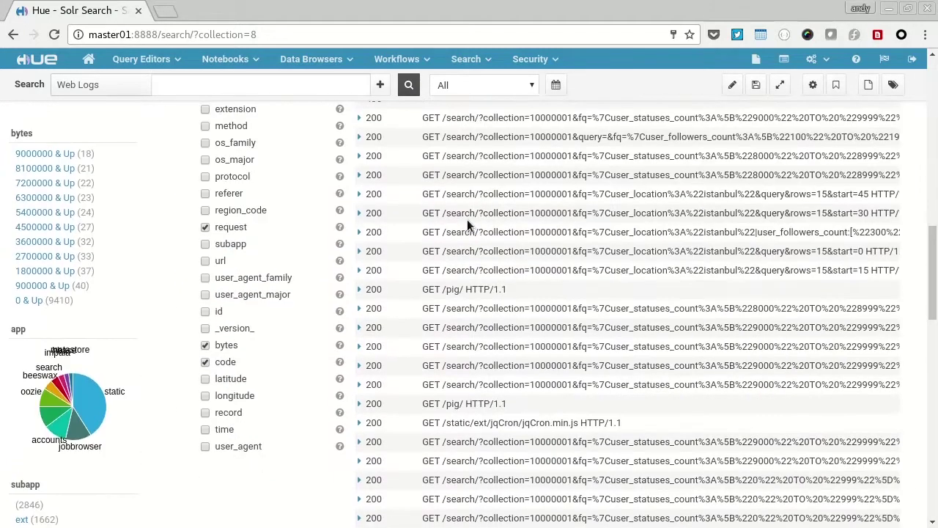
scroll(467, 219, "up", 15)
Step: Stop the Hadoop services with master01-stop.sh and master02-stop.sh
type("sh master01-stop.sh")
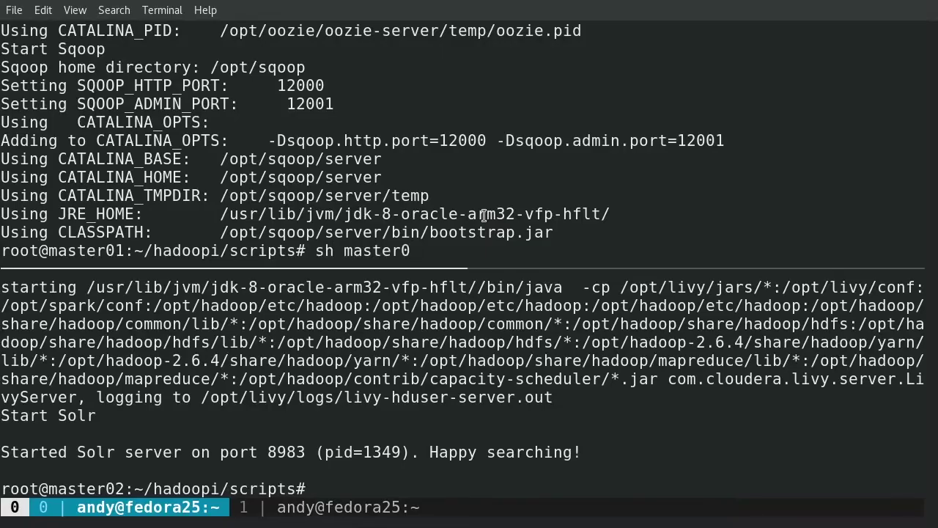
key("Return")
key("ctrl+b")
key("Down")
type("sh master02-stop.sh")
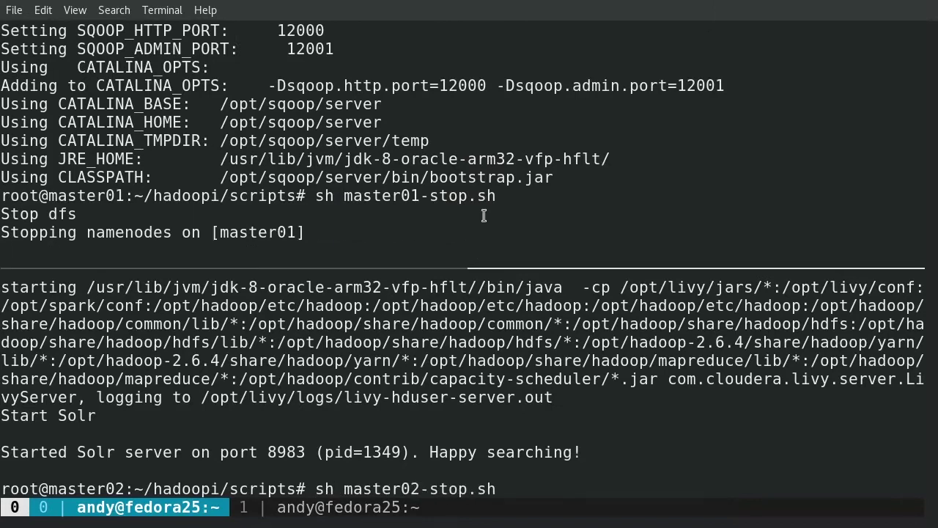
key("Return")
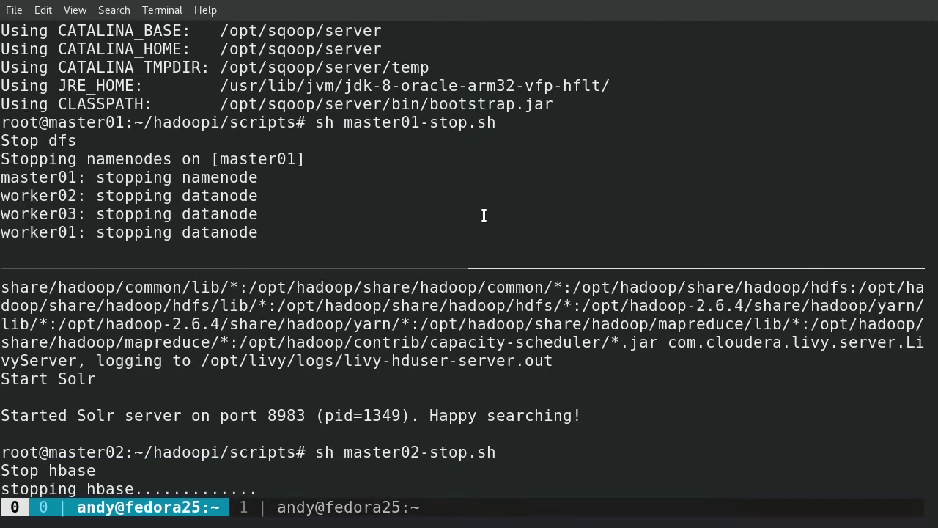
Step: Power off the master01 and master02 nodes
key("ctrl+b")
key("Up")
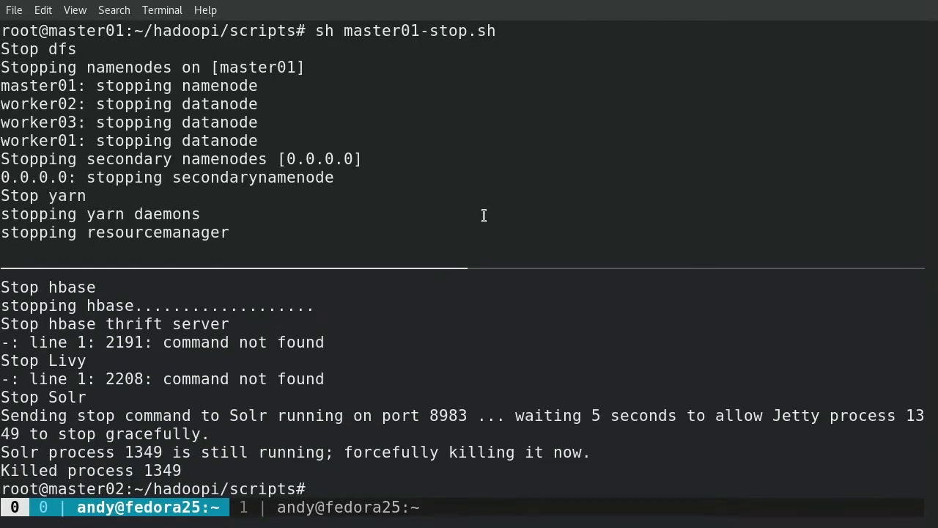
type("powe")
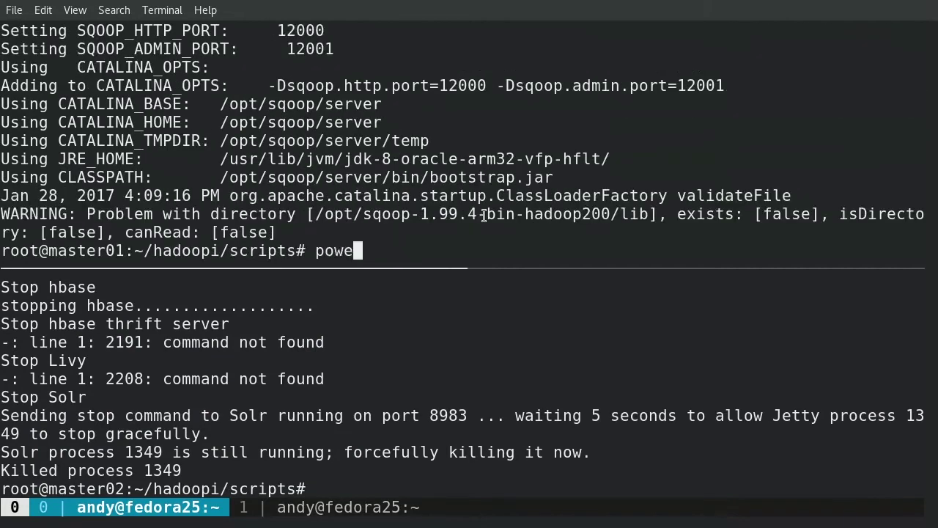
type("roff")
key("Return")
key("ctrl+b")
key("Down")
type("poweroff")
key("Return")
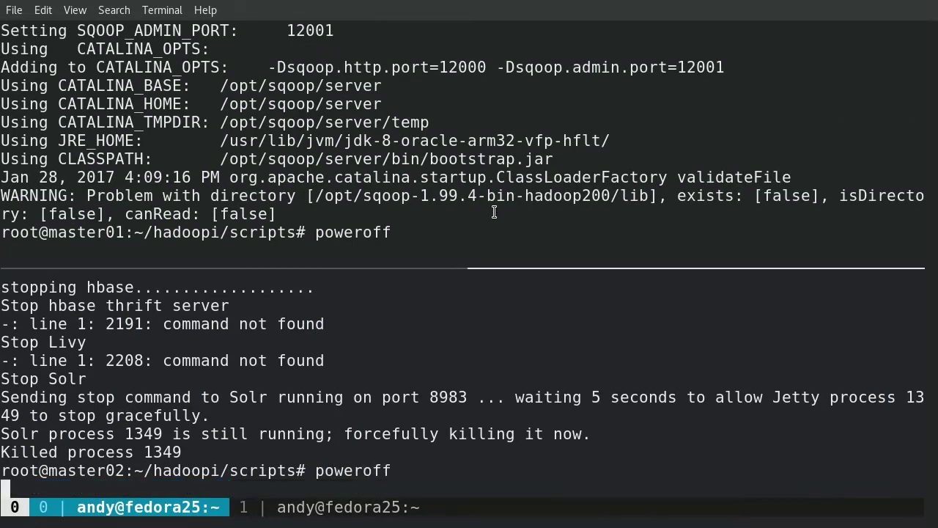
Step: Power off worker01 and worker02 with sudo poweroff, moving on to worker03
key("ctrl+b")
type("nsudo poweroff")
key("Return")
key("ctrl+b")
key("Down")
type("sudo p")
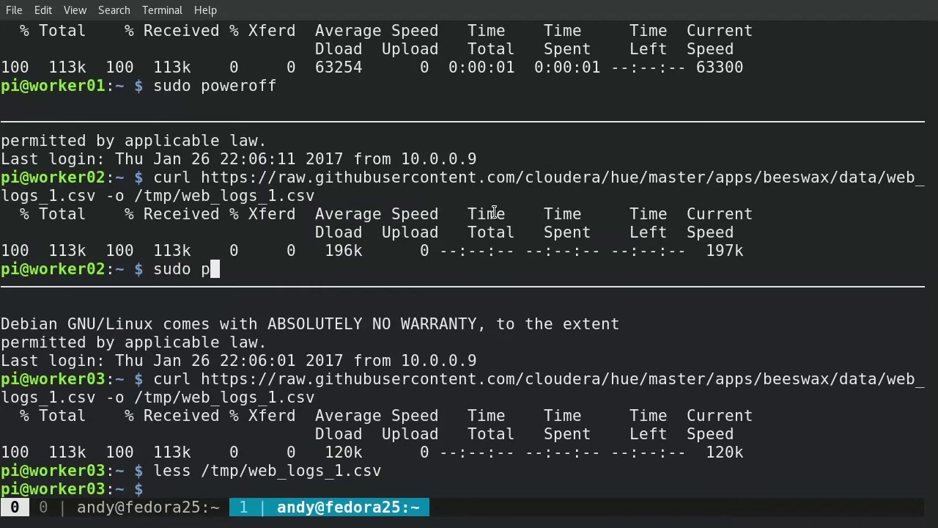
type("oweroff")
key("Return")
key("ctrl+b")
key("Down")
type("sudo poweroff")
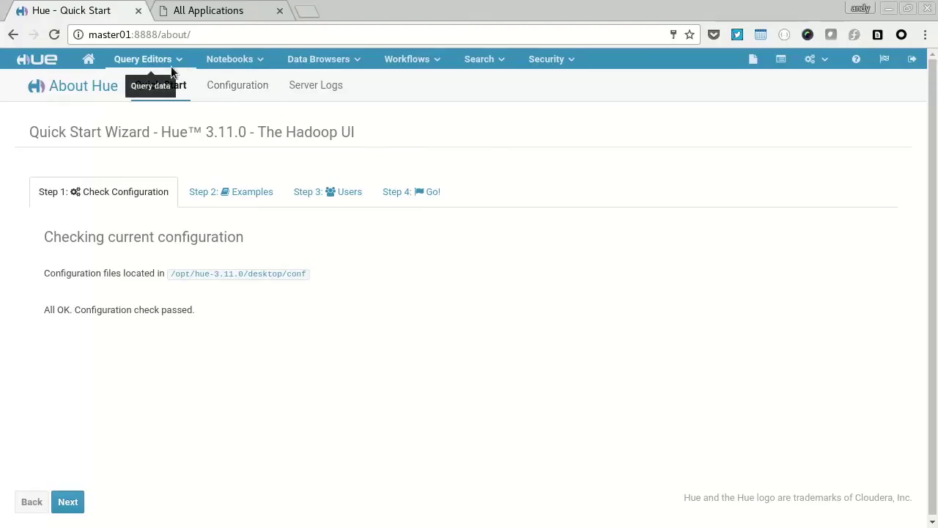
Step: Load the 'Sample: Salary growth' query in the Hive editor and run it
left_click(171, 65)
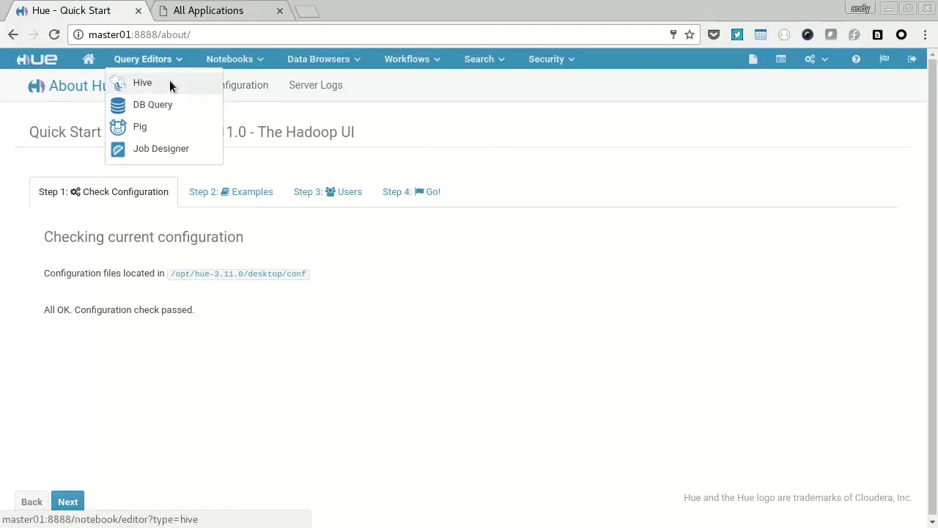
left_click(169, 84)
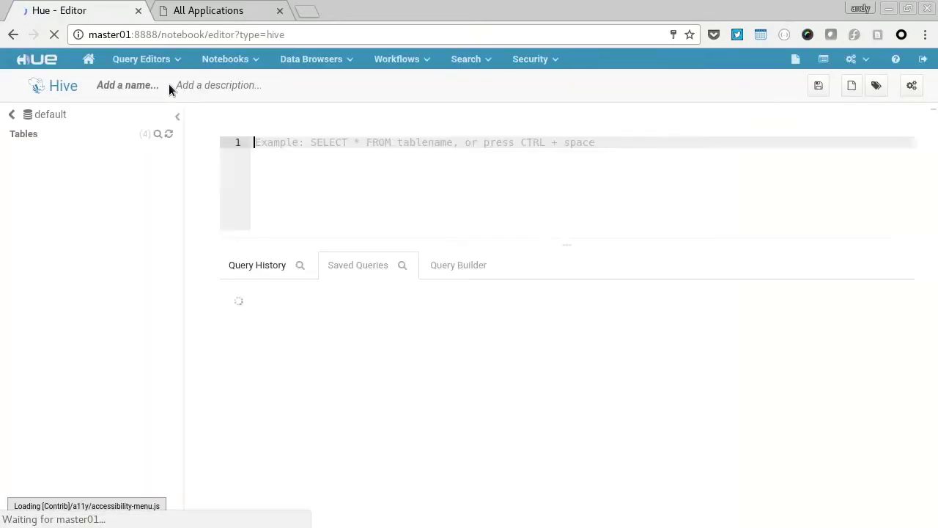
left_click(449, 360)
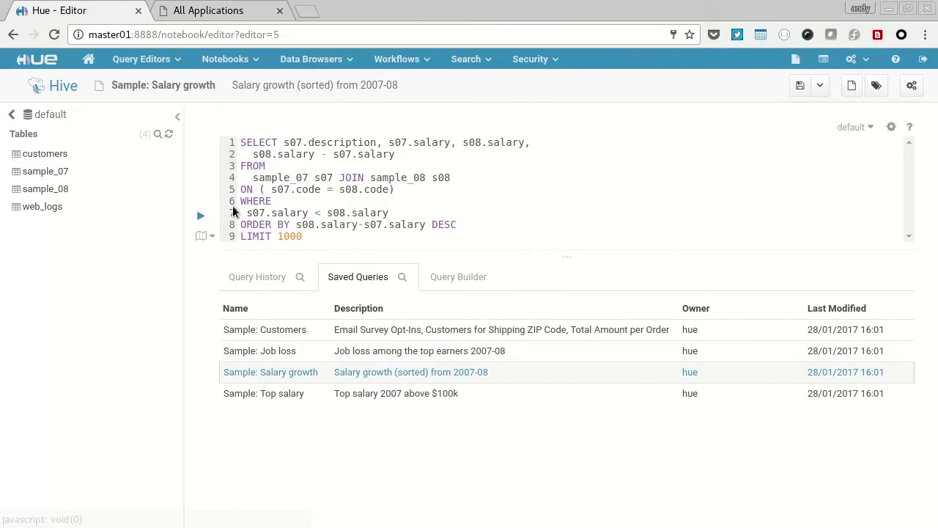
left_click(201, 217)
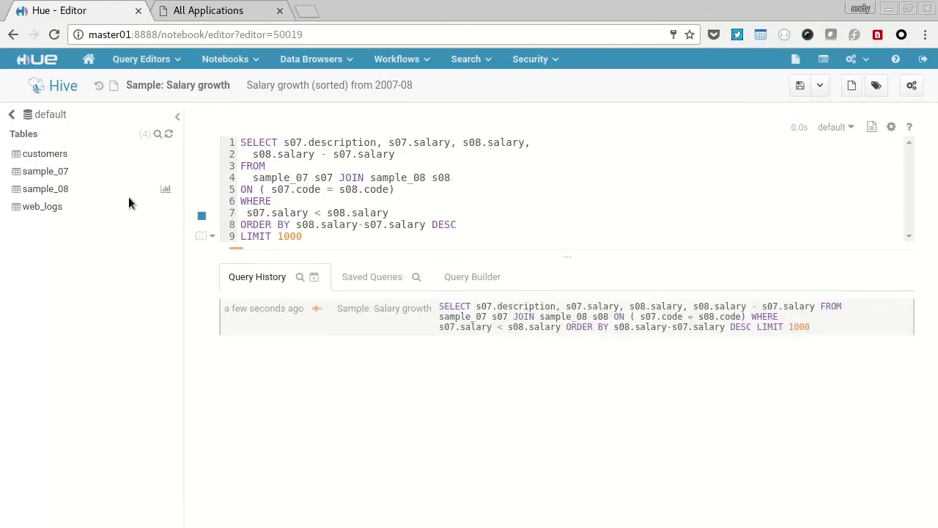
Step: Monitor the query's job in Job Browser and the YARN All Applications page
middle_click(826, 60)
left_click(244, 19)
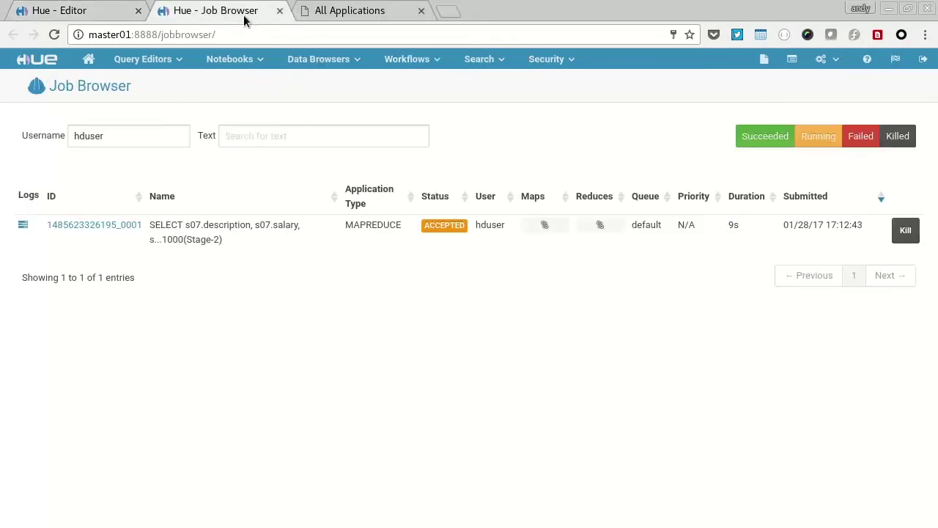
left_click(347, 23)
left_click(54, 34)
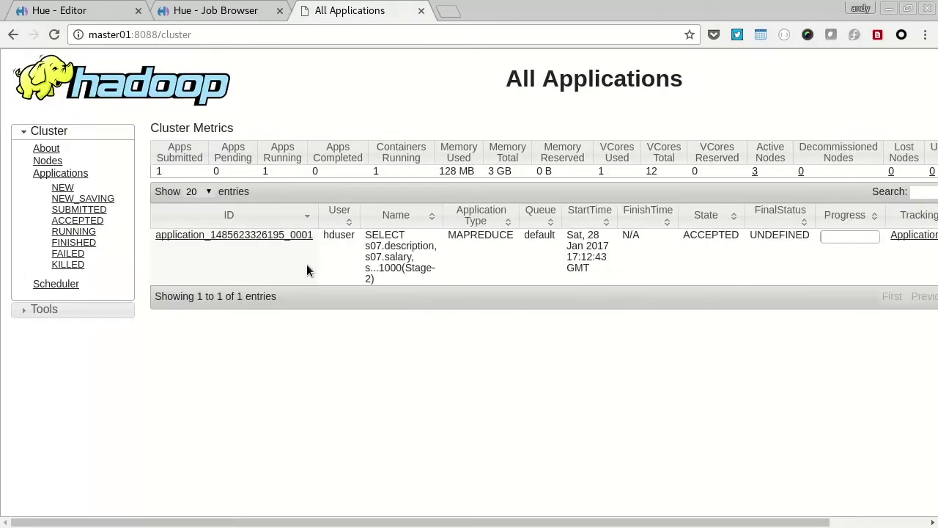
left_click(201, 11)
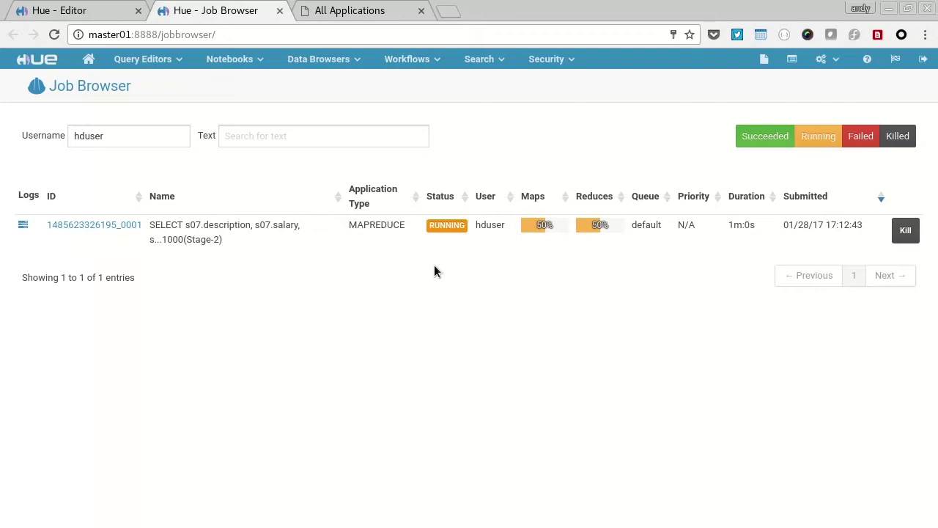
Step: Plot the Salary growth query results as a bar chart
left_click(95, 10)
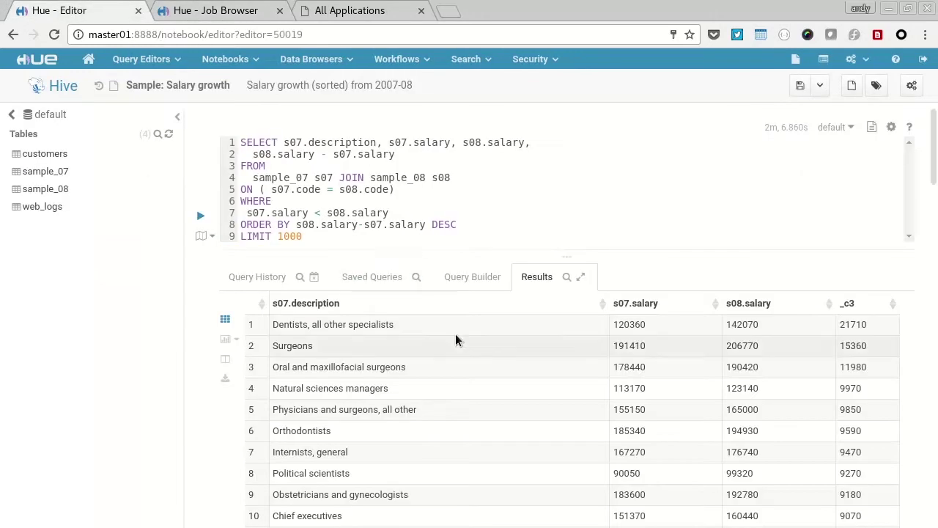
scroll(315, 303, "down", 5)
scroll(316, 300, "up", 5)
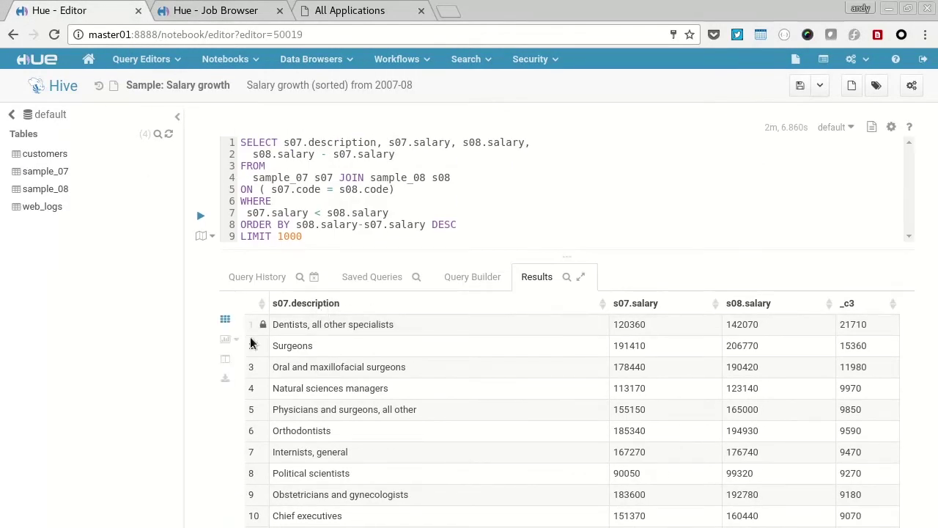
left_click(225, 339)
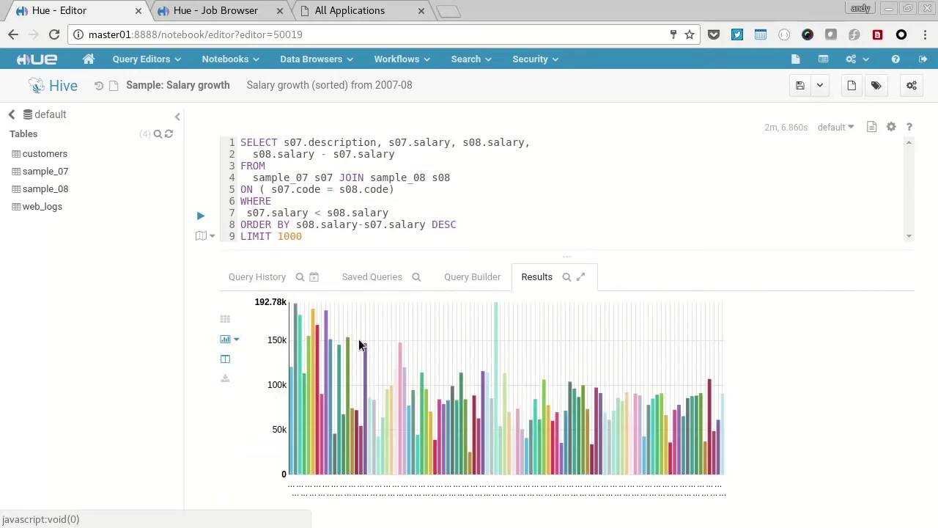
left_click(158, 62)
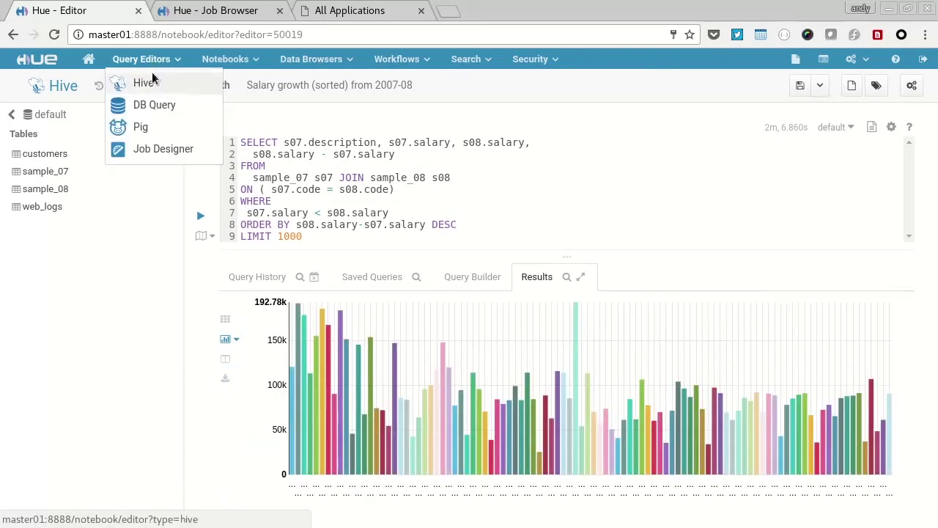
Step: Open the UpperText example script in the Pig editor
left_click(154, 105)
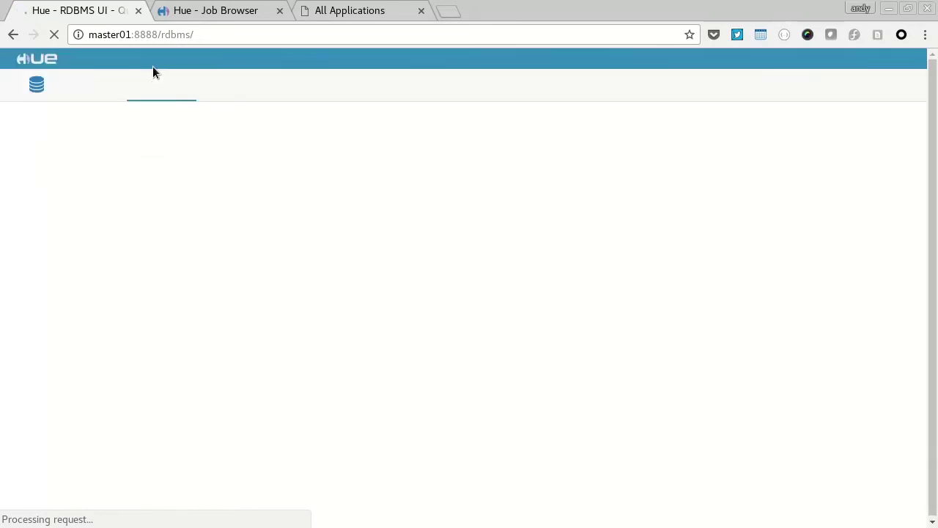
left_click(158, 64)
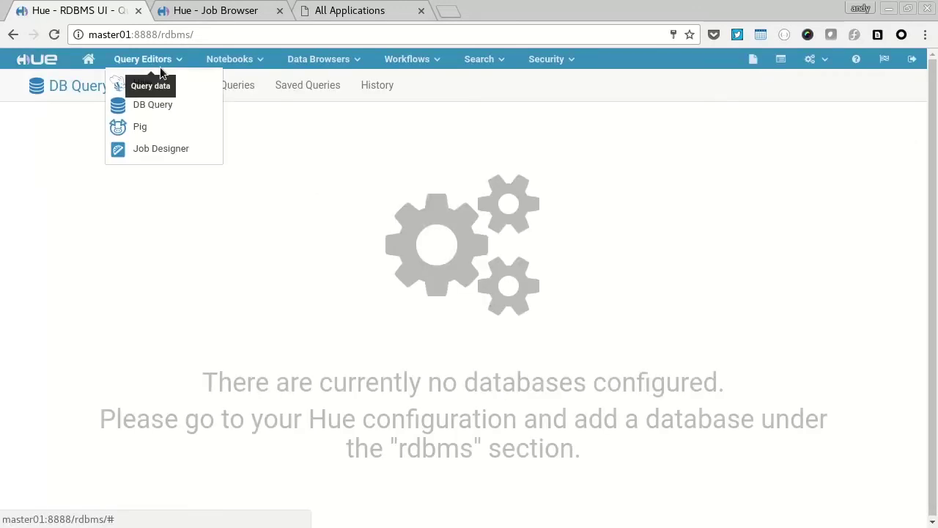
left_click(144, 134)
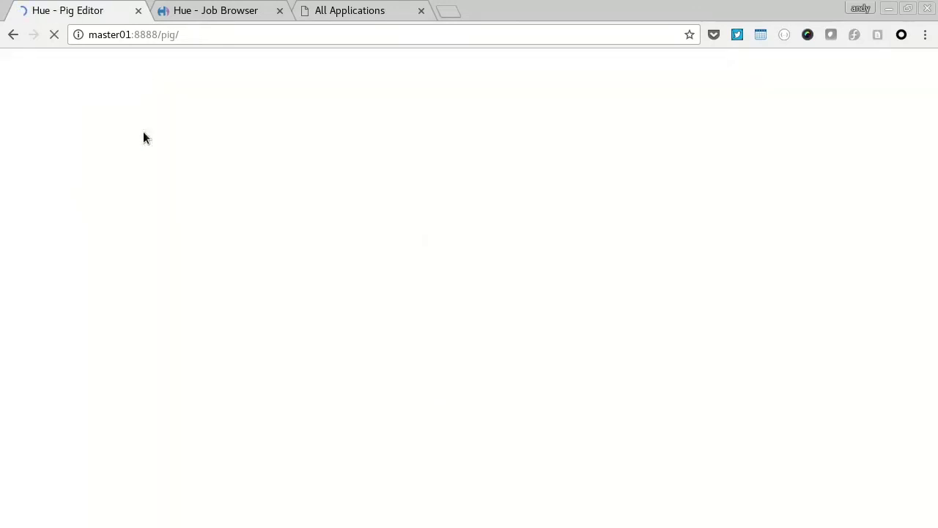
left_click(190, 88)
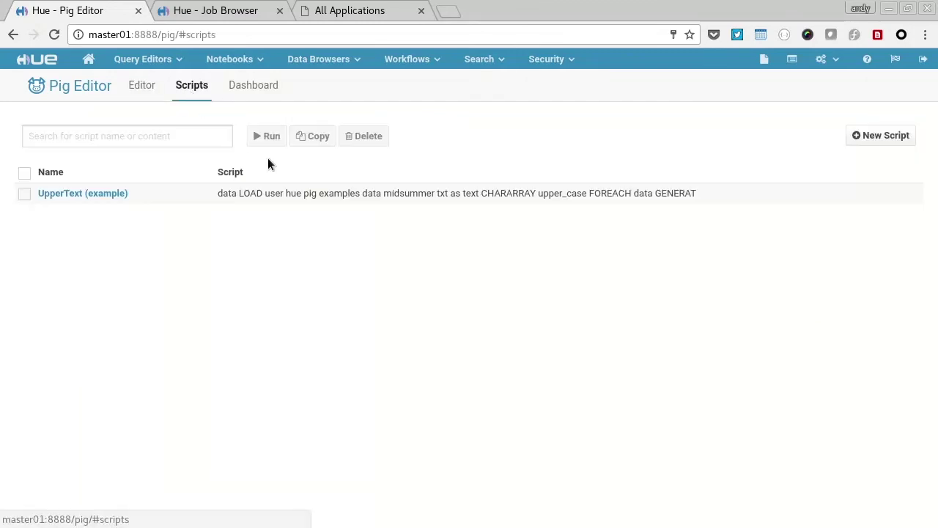
left_click(261, 203)
Step: Remove the piggybank prefix before UPPER and run UpperText with output path /tmp/pigout
left_click_drag(396, 231, 643, 236)
key("BackSpace")
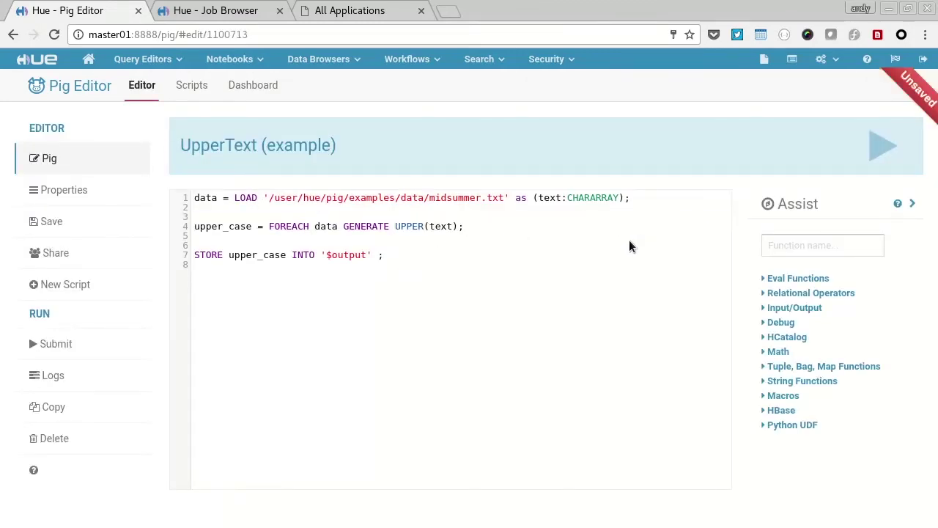
left_click(880, 146)
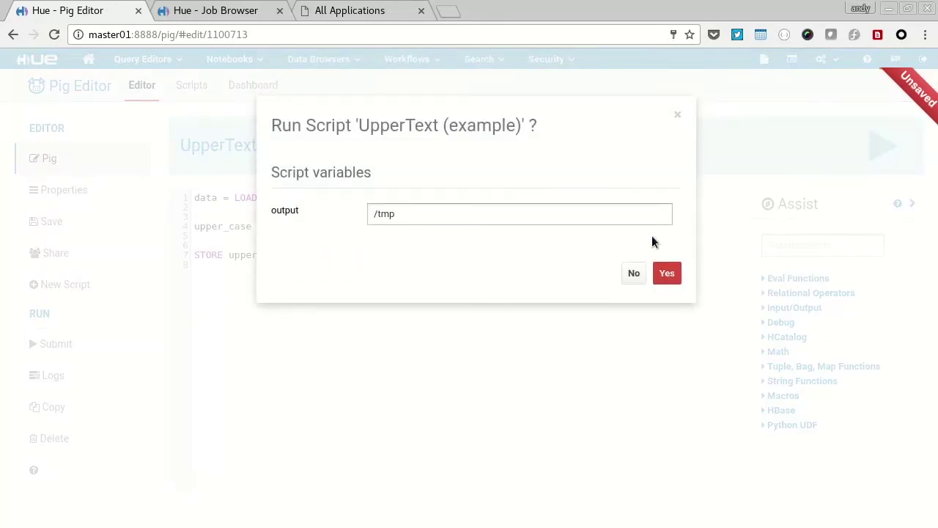
type("/tmp/pigout")
left_click(664, 275)
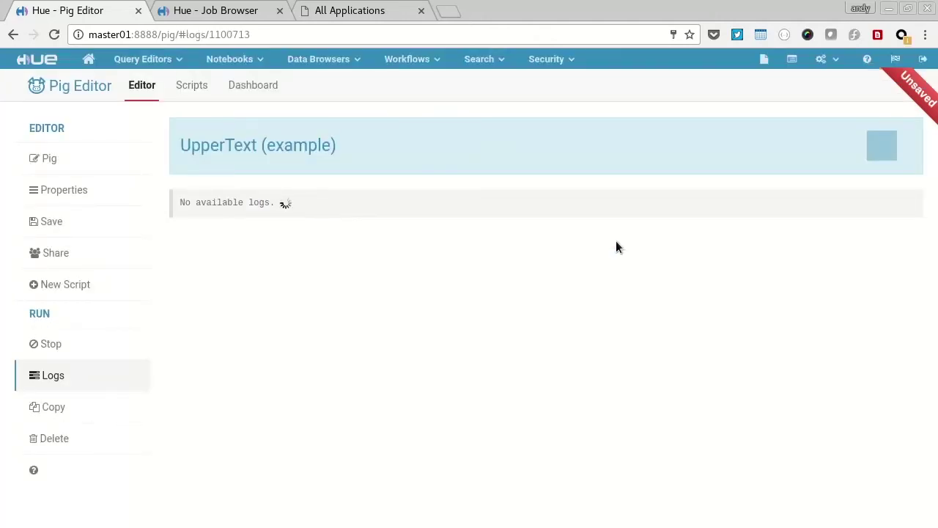
left_click(216, 10)
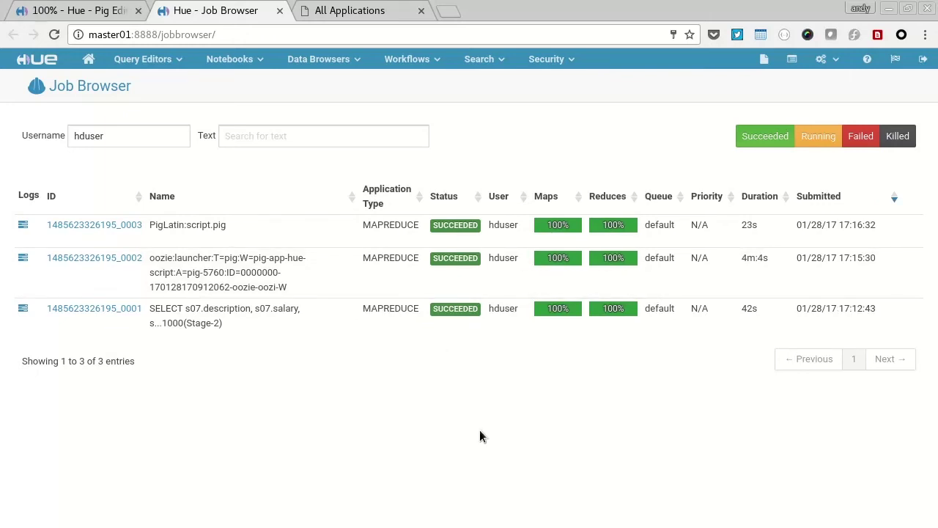
key("ctrl+Page_Up")
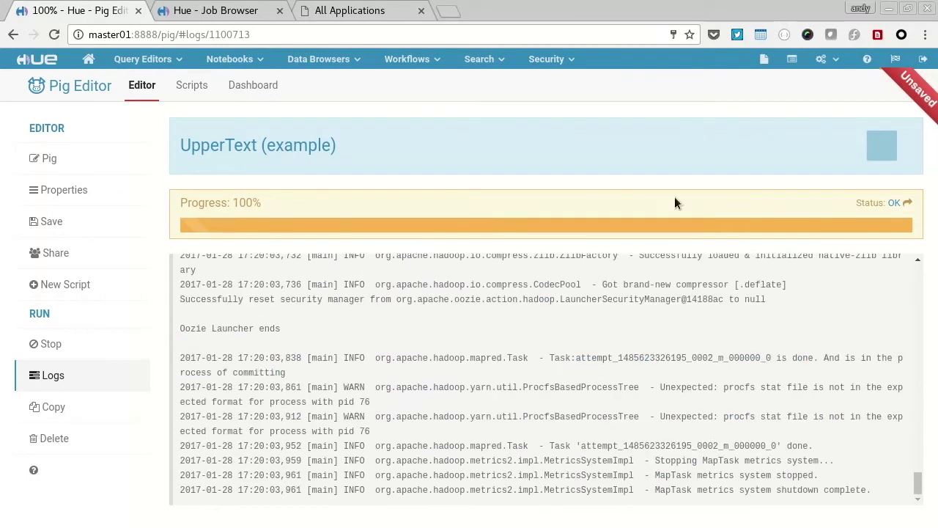
Step: View /tmp/pigout/part-m-00000 in the HDFS File Browser
left_click(767, 66)
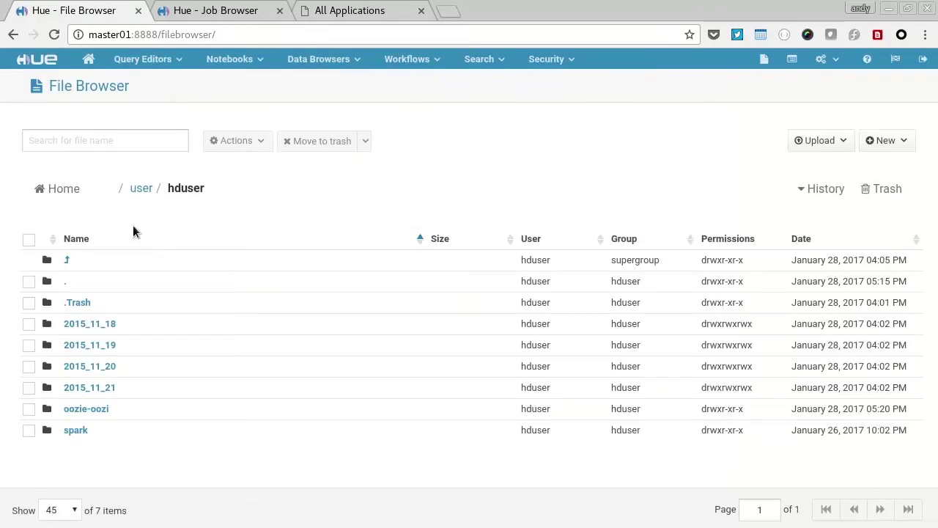
left_click(122, 189)
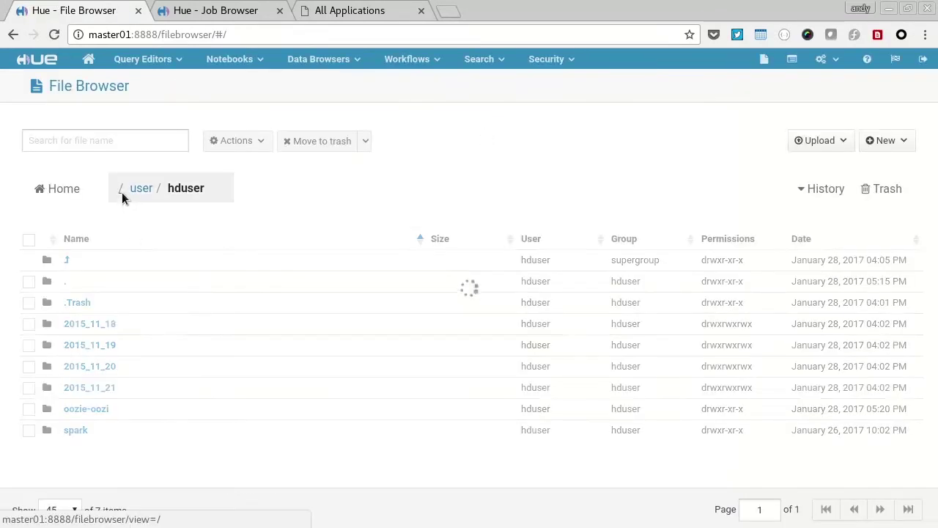
left_click(73, 302)
left_click(76, 387)
left_click(94, 325)
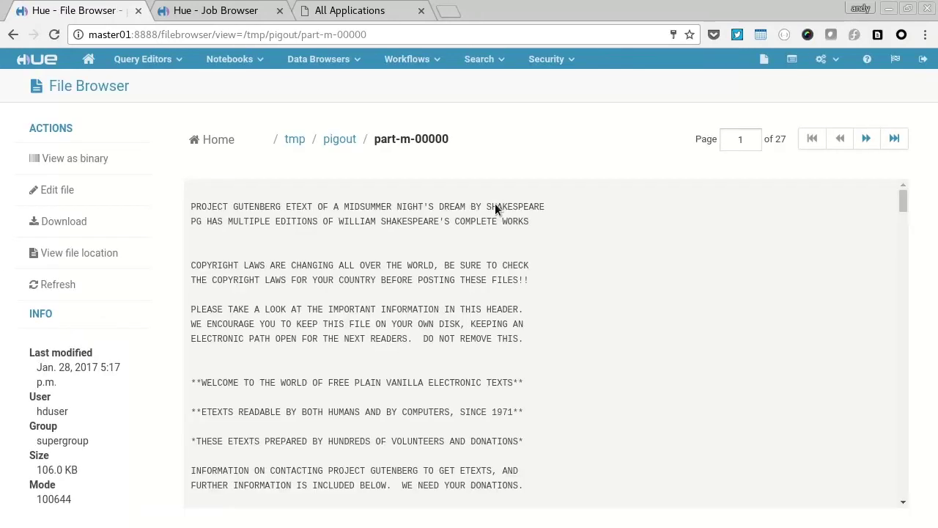
scroll(497, 213, "down", 3)
scroll(497, 212, "up", 3)
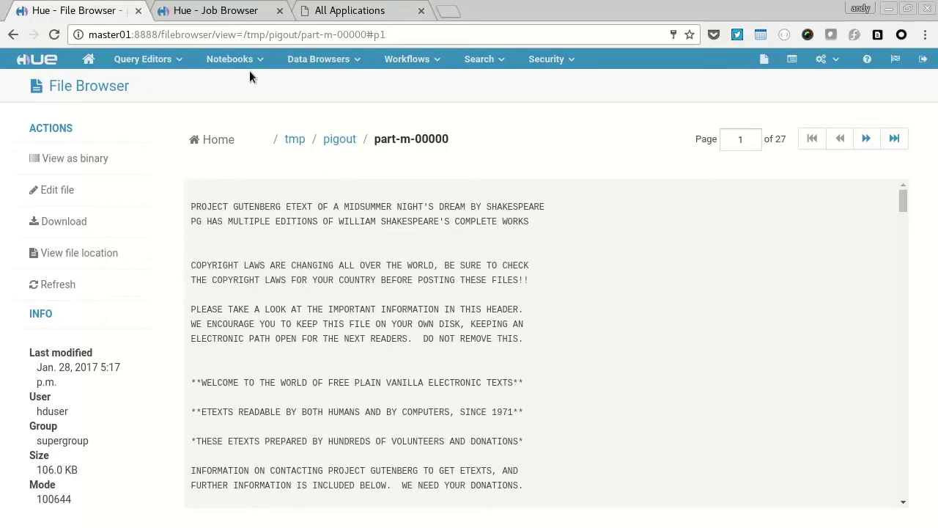
Step: Open the Sample Notebook and recreate its PySpark session
left_click(250, 71)
left_click(253, 135)
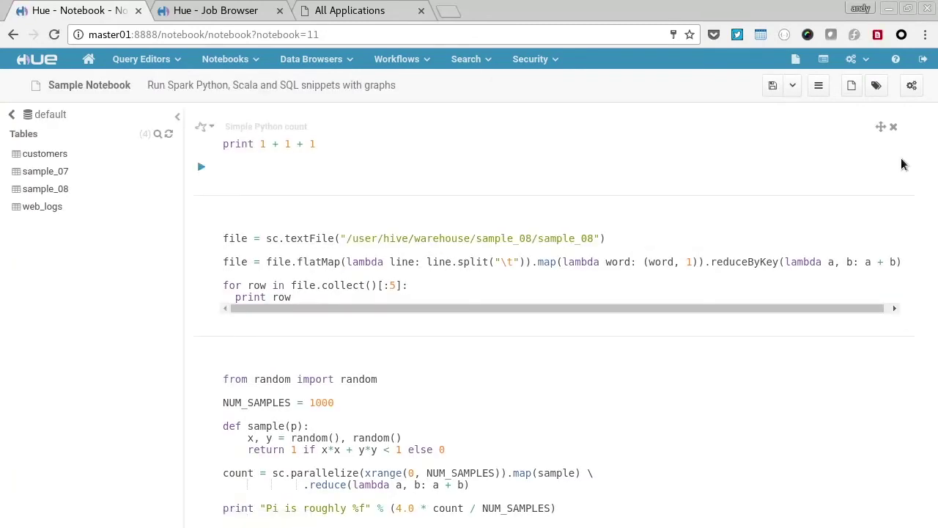
left_click(912, 86)
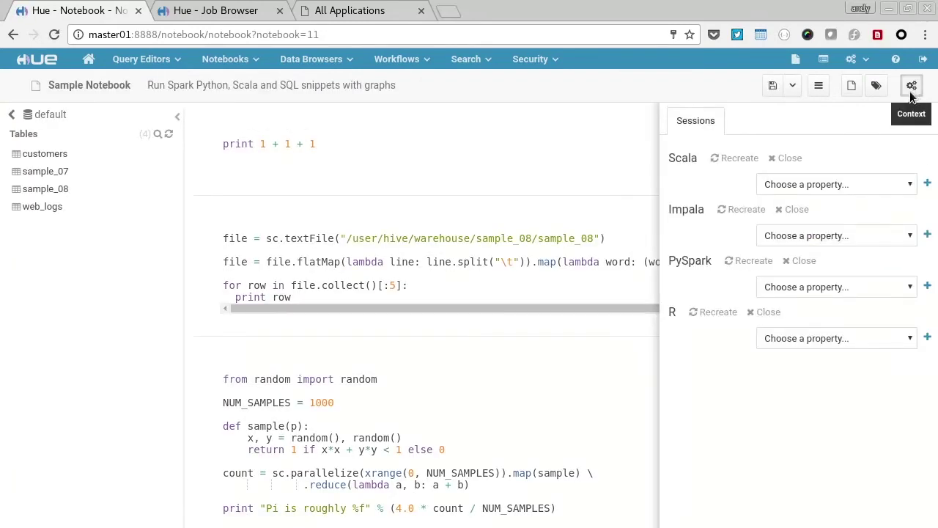
left_click(748, 263)
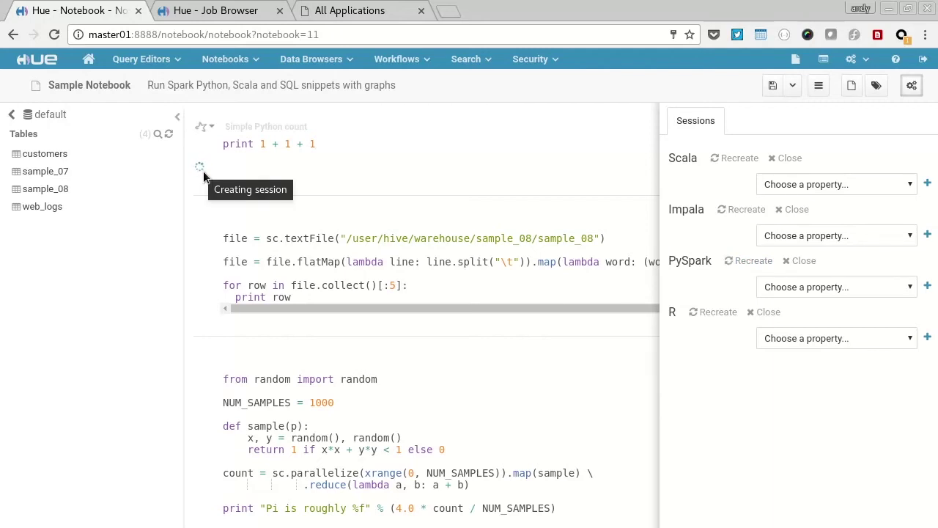
left_click(235, 10)
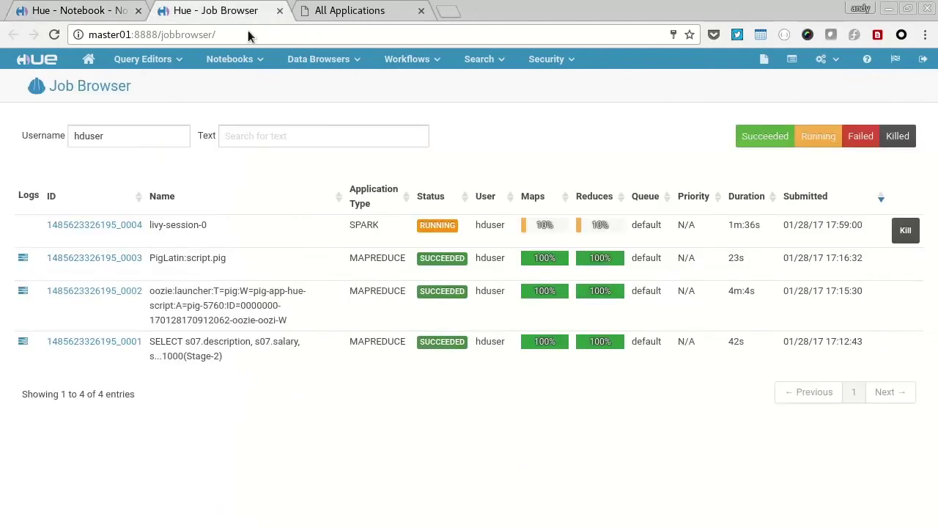
left_click(80, 10)
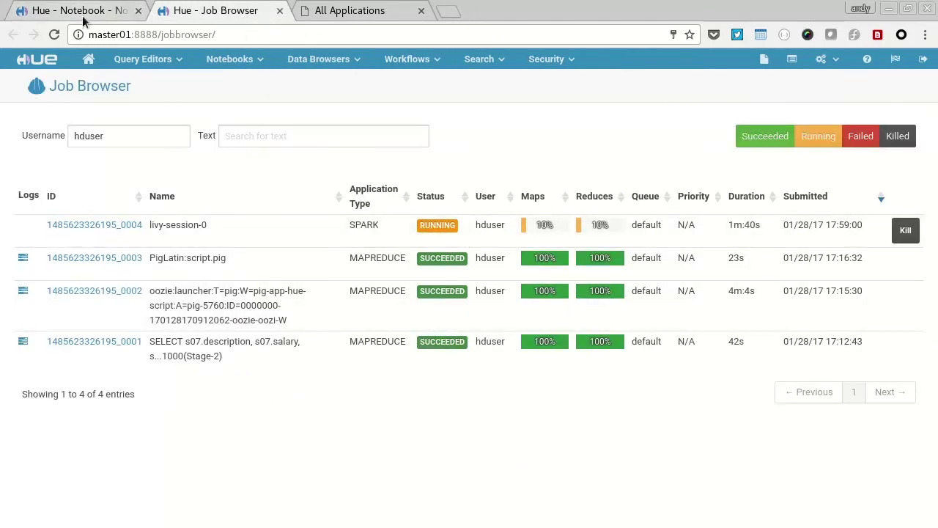
Step: Run the sum cell, change it to 1 + 1 + 4 to print 6, then run the sample_08 cell
left_click(201, 169)
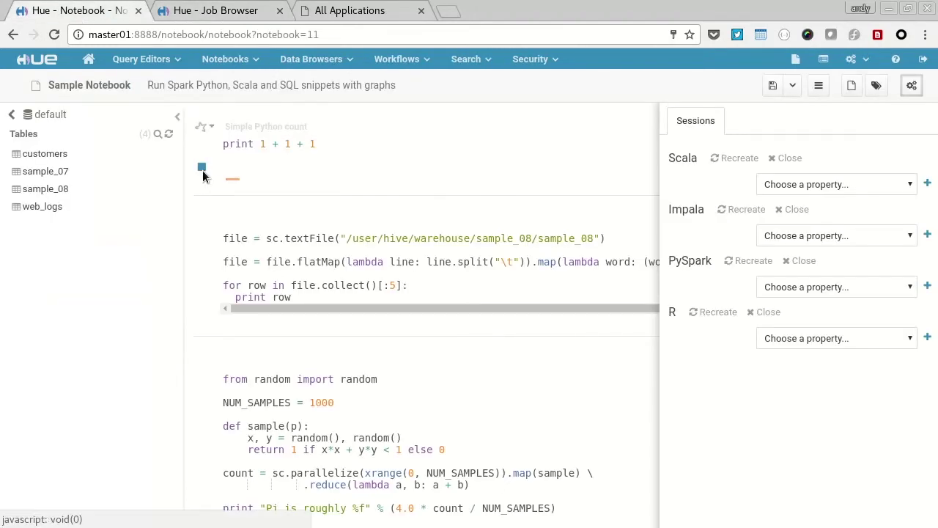
double_click(234, 205)
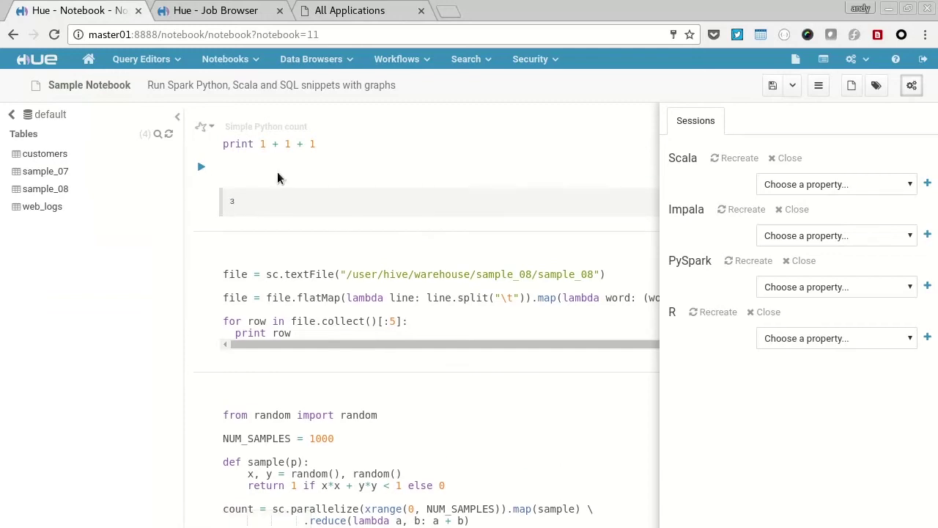
key("BackSpace")
type("4")
left_click(202, 168)
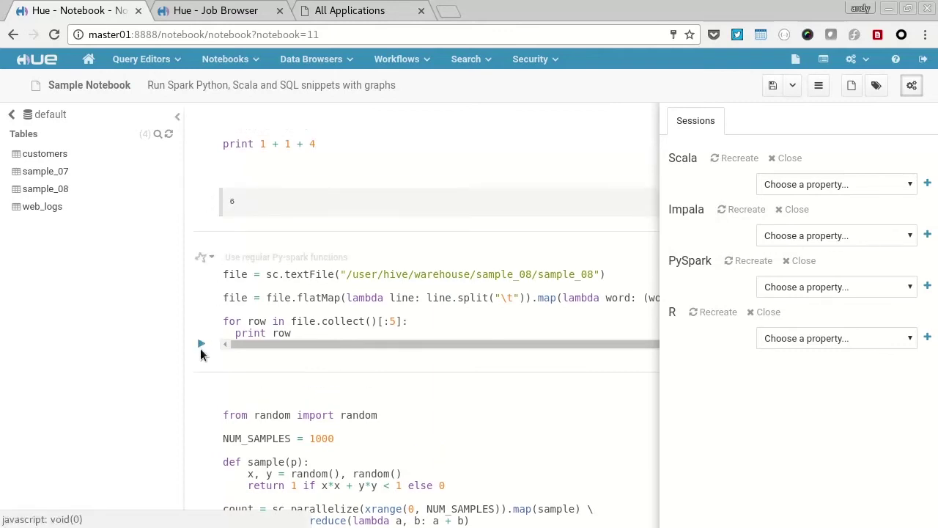
left_click(202, 346)
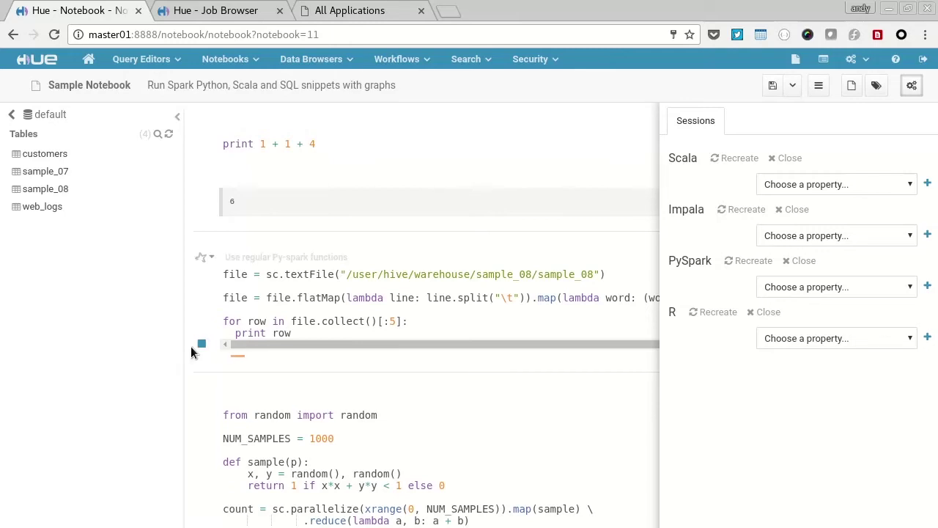
scroll(220, 337, "down", 4)
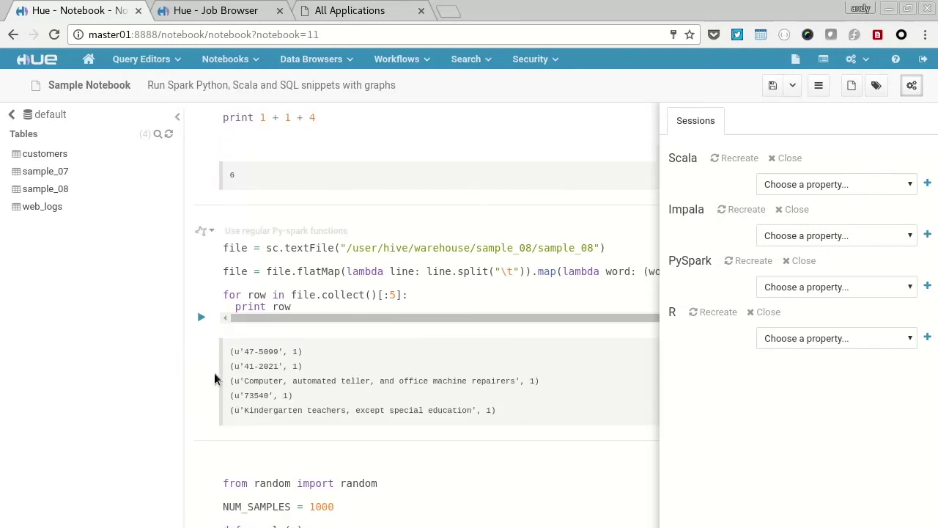
Step: Run the Pi estimate snippet so it prints 'Pi is roughly 3.128000'
left_click(202, 393)
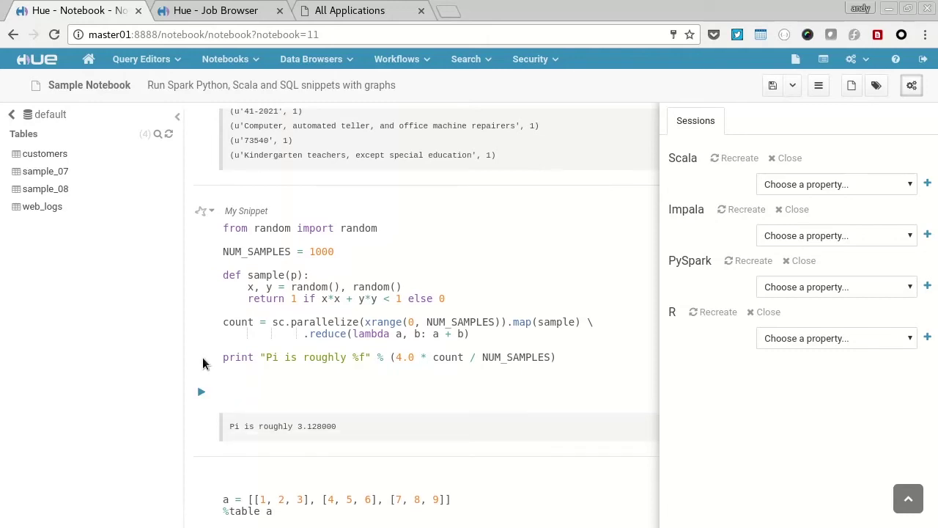
triple_click(315, 428)
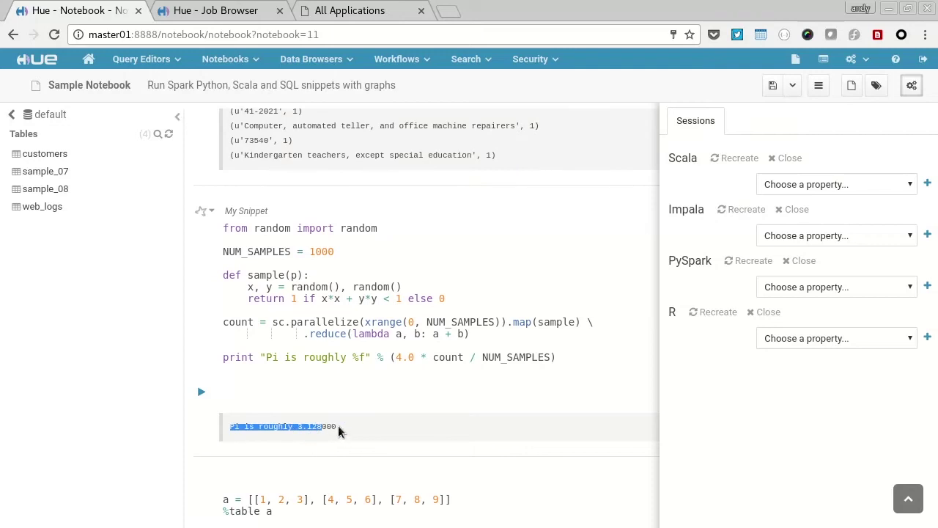
left_click(333, 429)
scroll(220, 418, "down", 2)
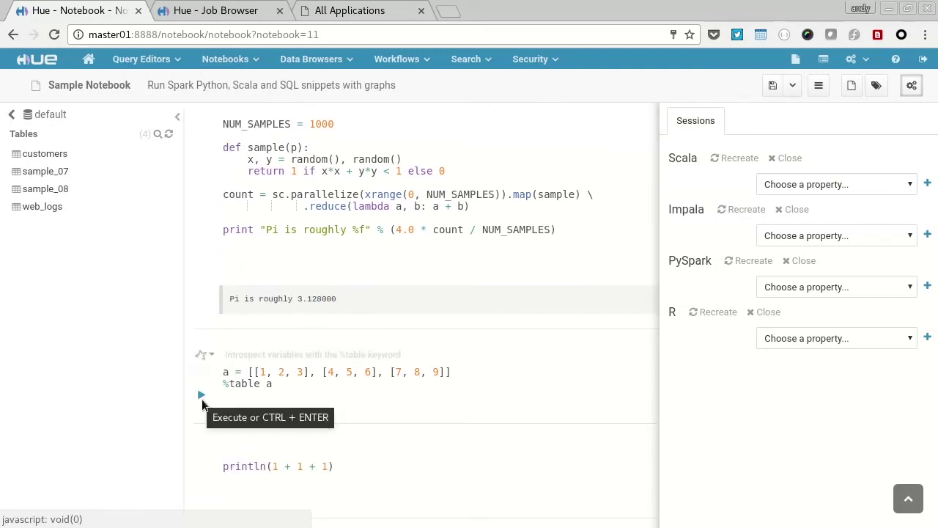
Step: Run the %table snippet to chart the 3×3 matrix as grouped bars
left_click(202, 399)
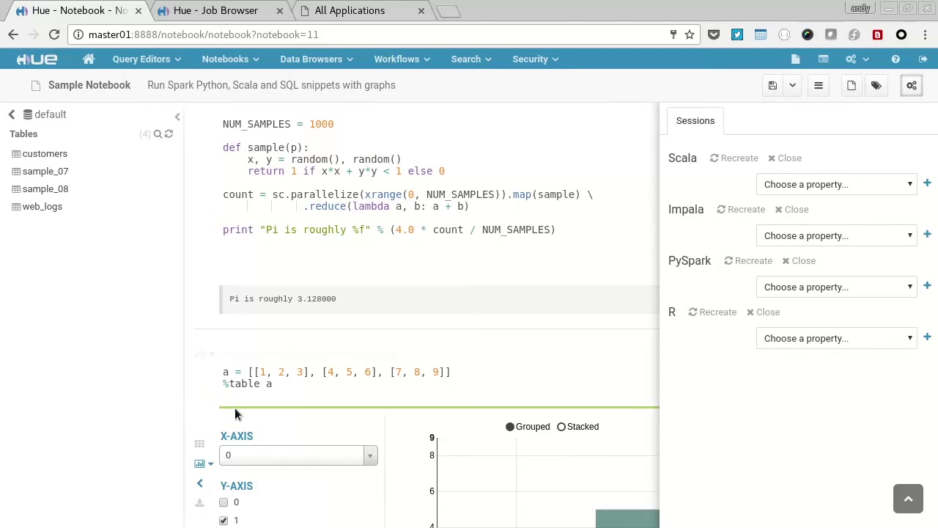
scroll(250, 412, "down", 2)
mouse_move(607, 390)
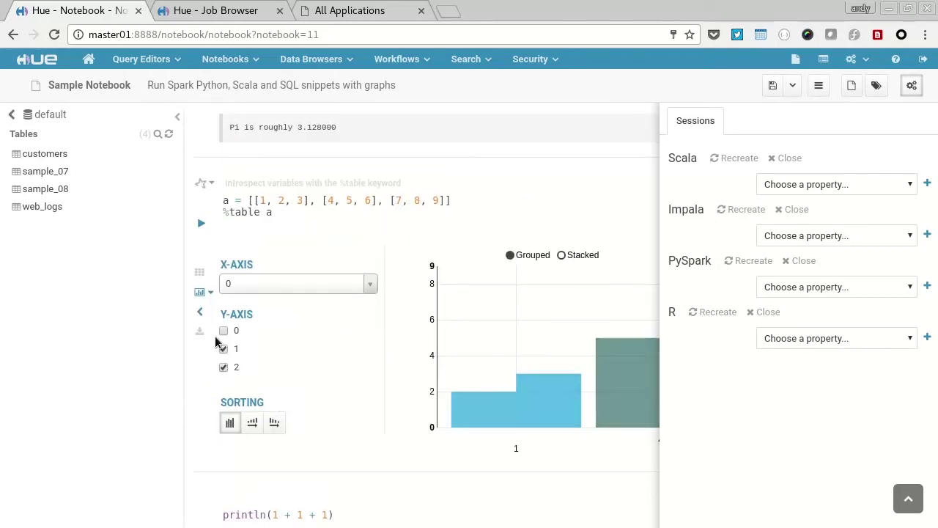
scroll(224, 379, "down", 3)
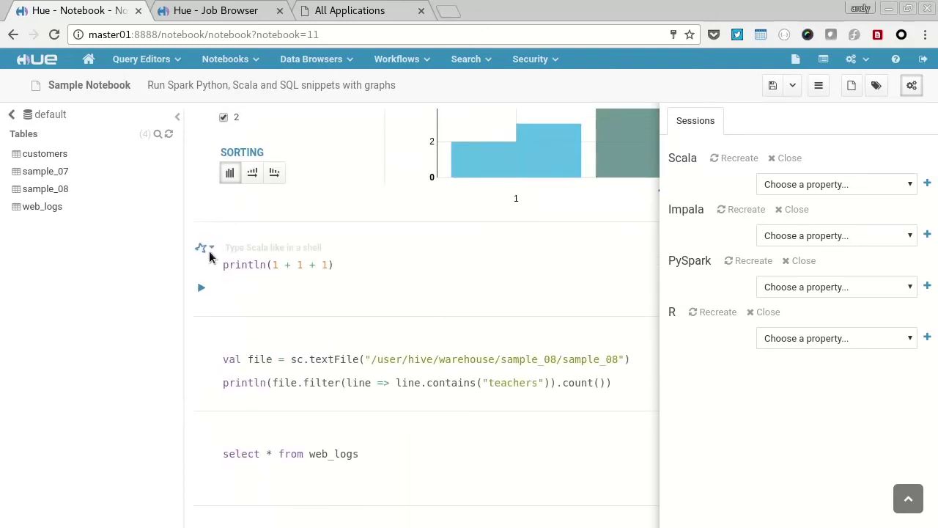
Step: Close the PySpark session and recreate the Scala session, checking Job Browser
left_click(212, 250)
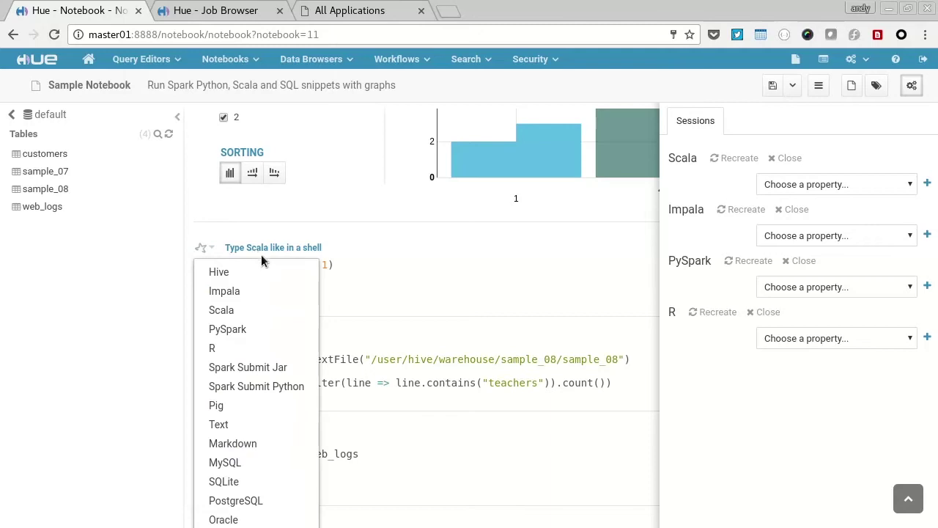
left_click(181, 251)
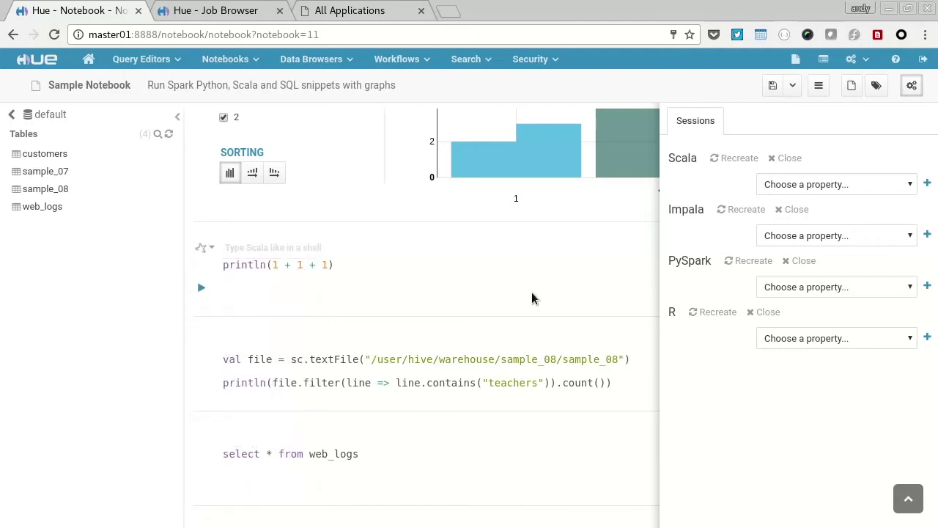
left_click(803, 261)
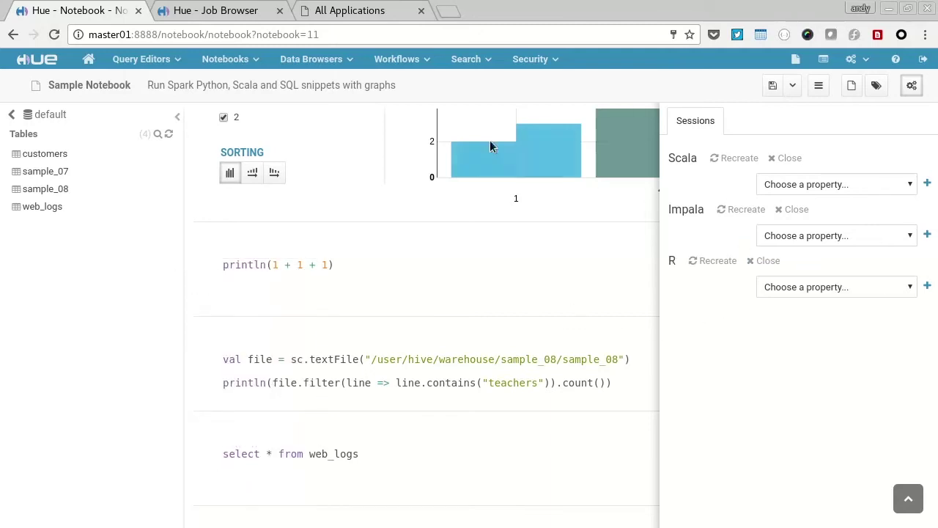
left_click(220, 11)
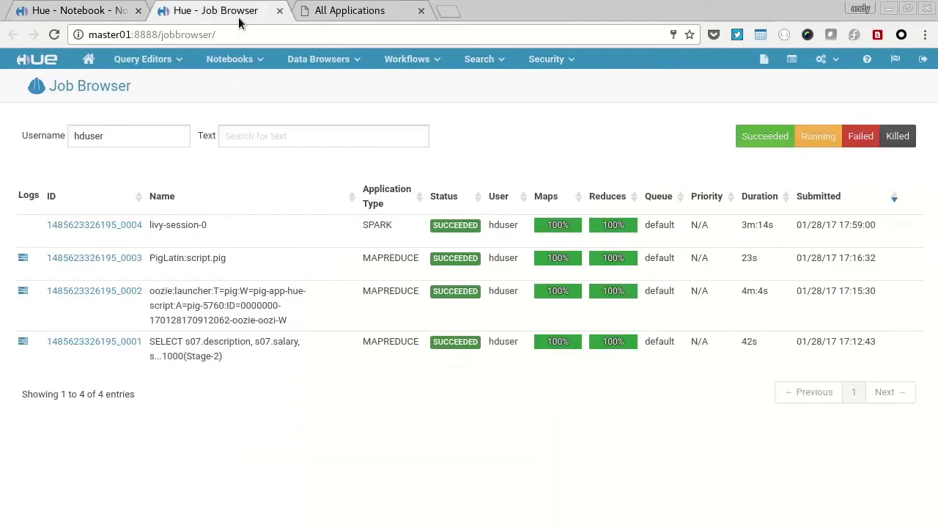
left_click(82, 10)
left_click(742, 161)
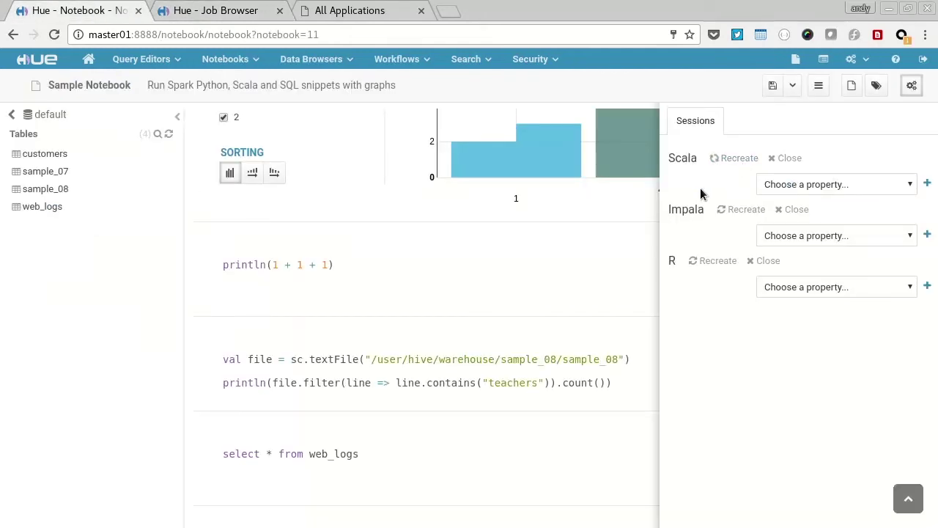
Step: Run the Scala println snippet (printing 3) and the sample_08 teachers count (49 lines)
left_click(200, 289)
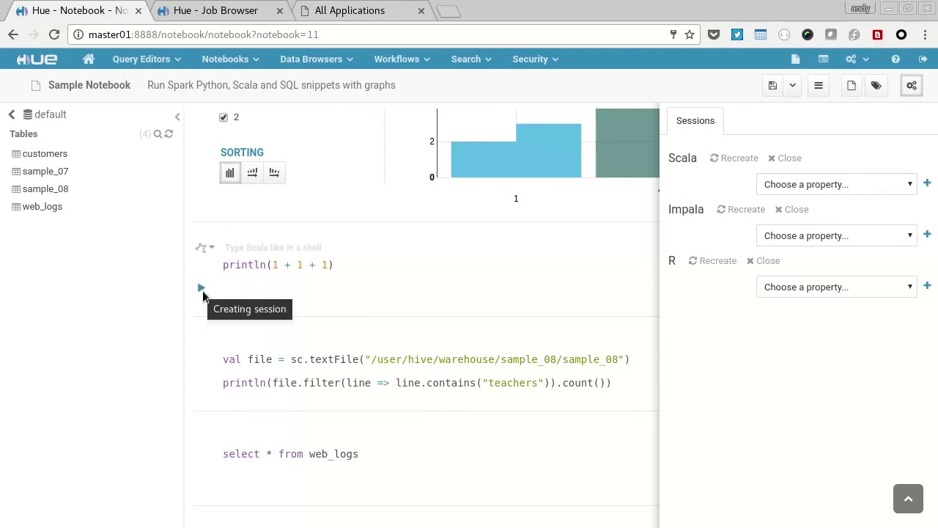
left_click(216, 10)
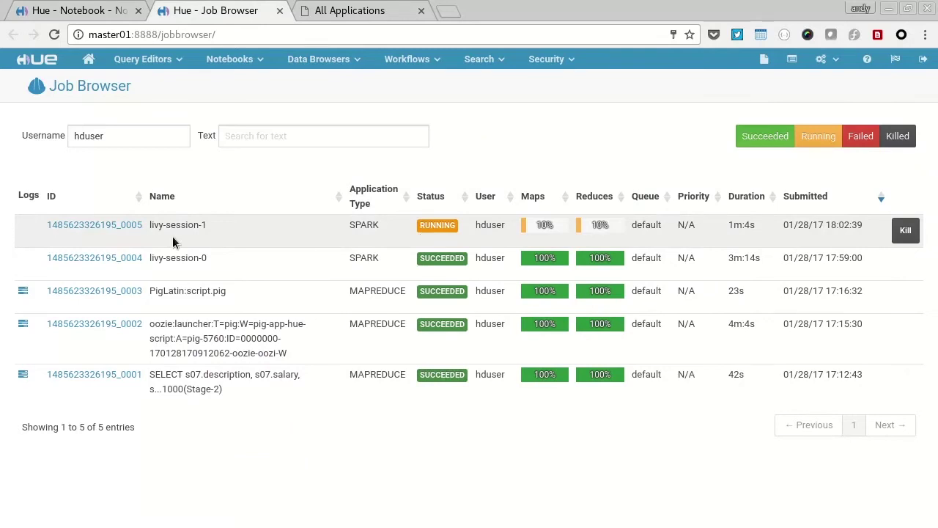
left_click(77, 10)
left_click(202, 293)
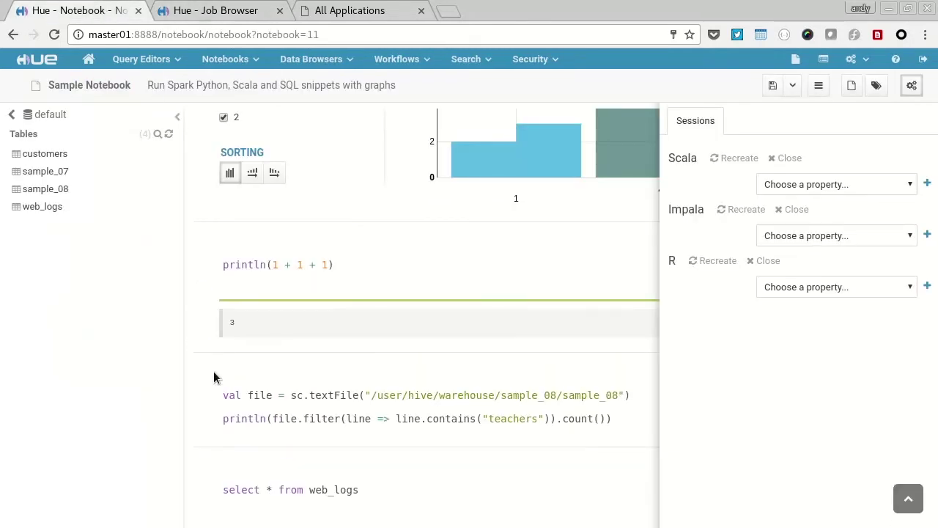
scroll(211, 367, "down", 1)
left_click(202, 335)
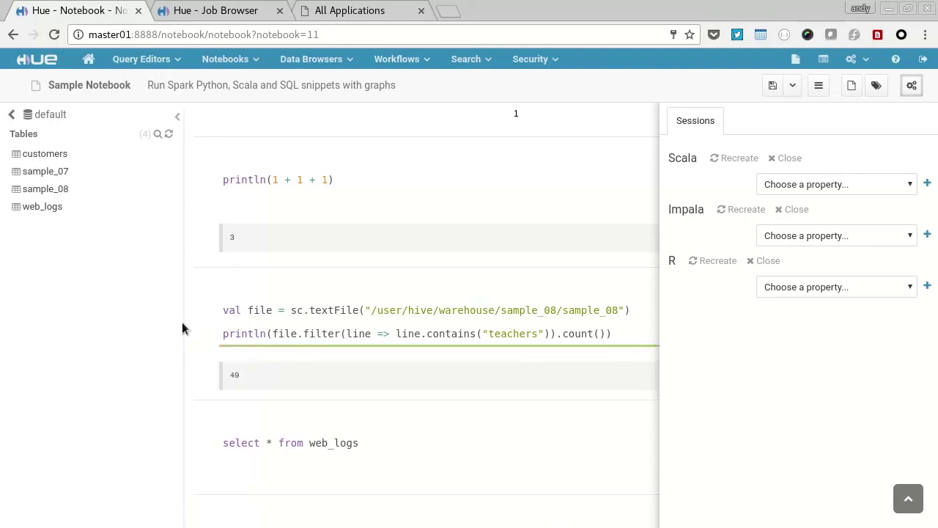
scroll(323, 334, "down", 3)
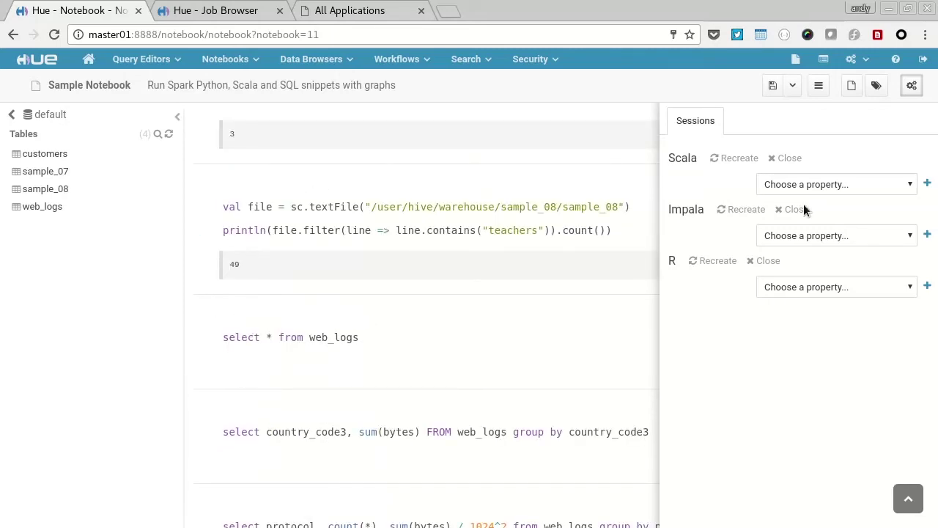
Step: Close the Scala and Impala sessions, glancing at Job Browser in between
left_click(788, 160)
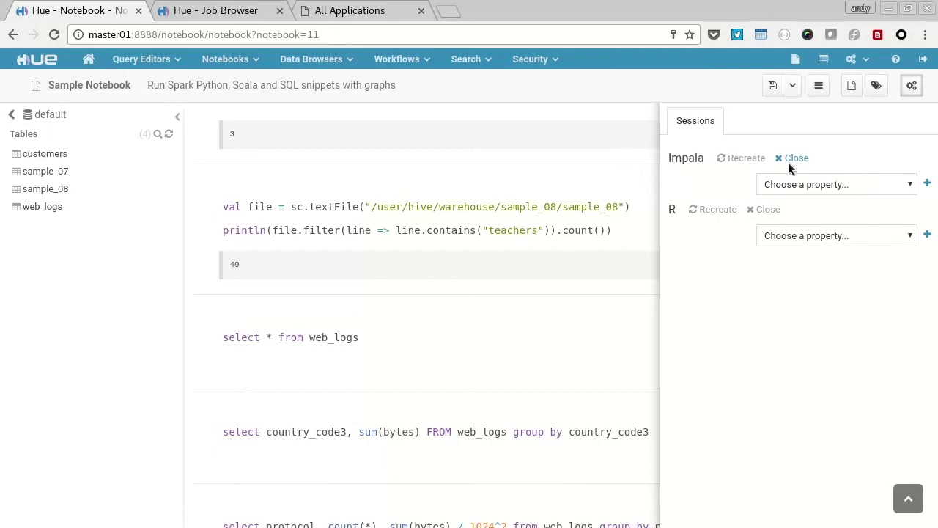
left_click(246, 12)
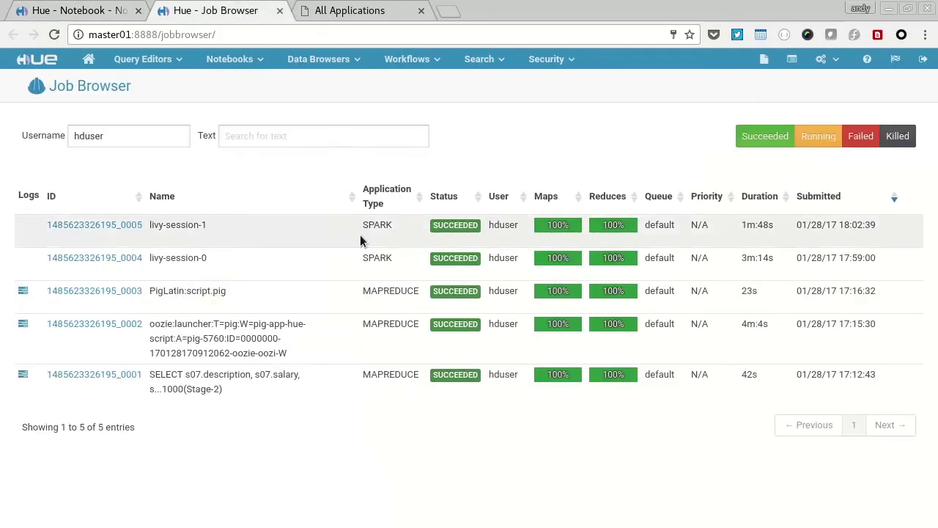
key("ctrl+shift+Tab")
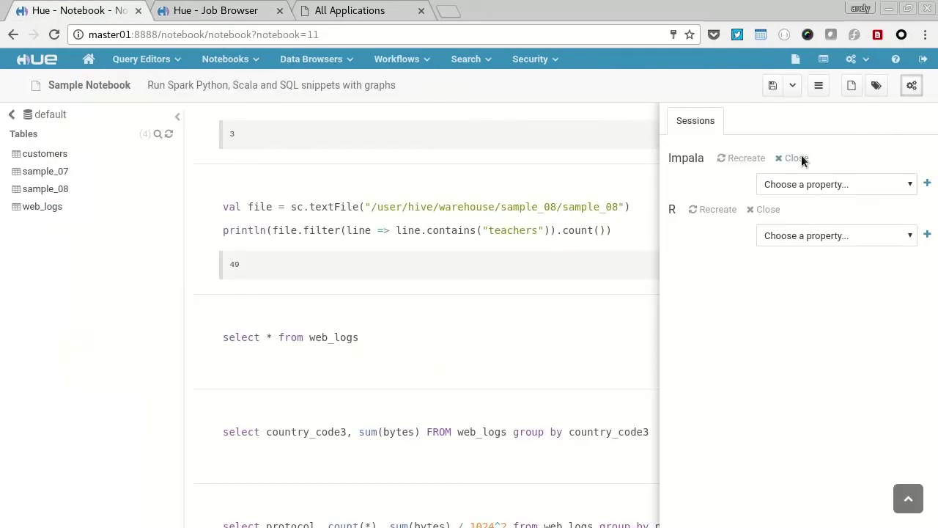
left_click(794, 159)
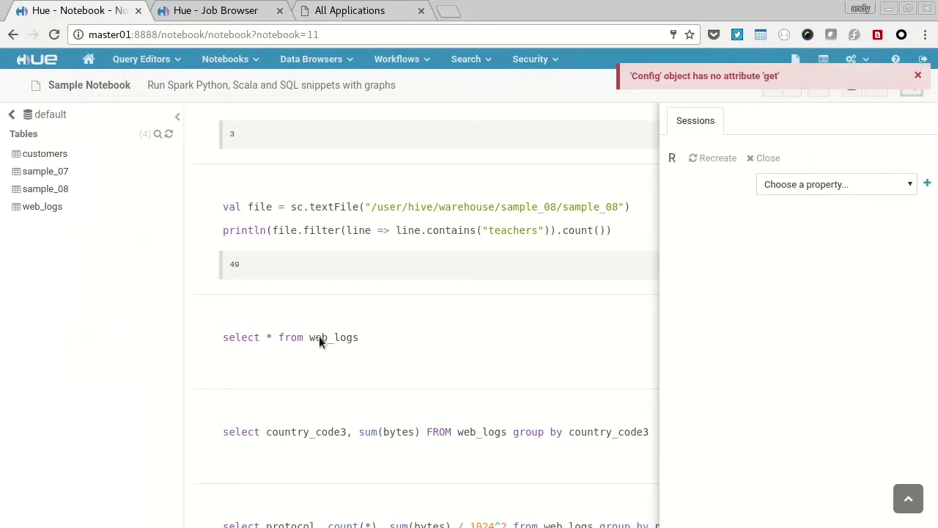
scroll(281, 345, "down", 7)
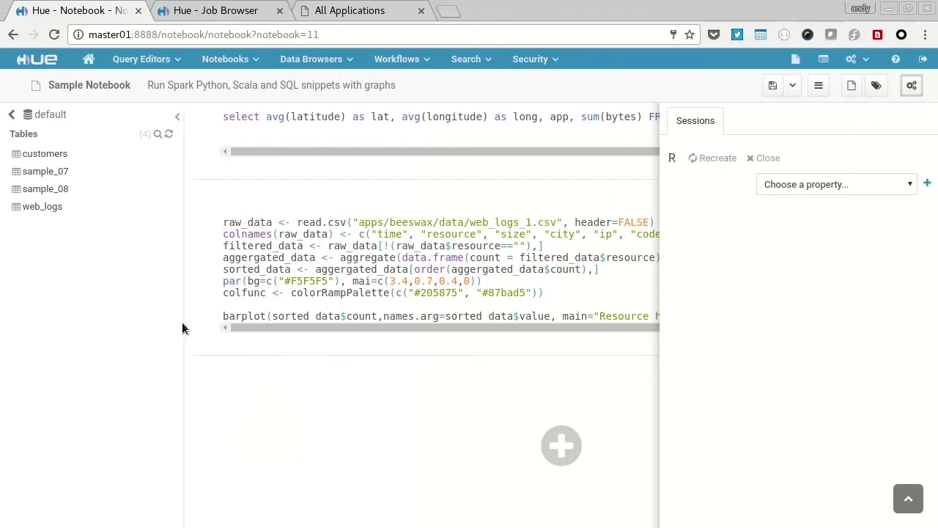
Step: Change the R snippet's read.csv path from apps/beeswax/data to /tmp
left_click(362, 224)
left_click_drag(362, 225, 457, 225)
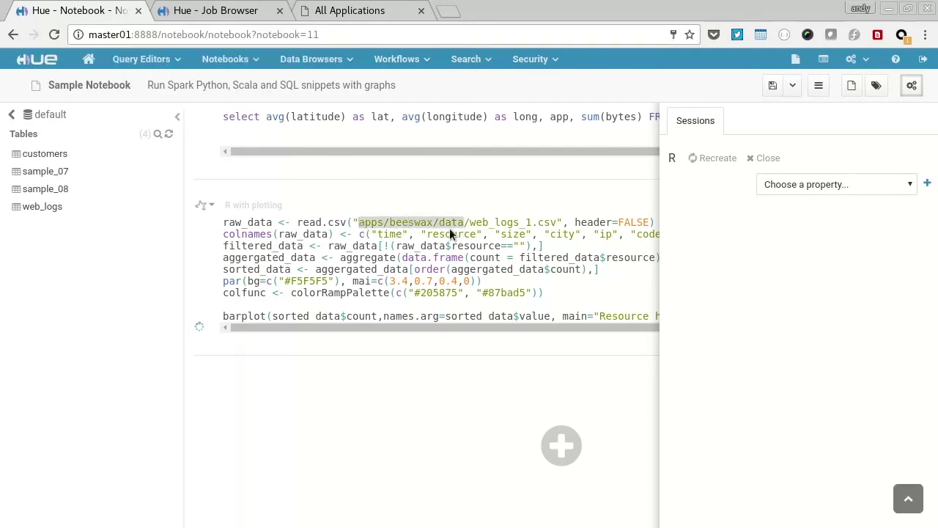
type("/tmp")
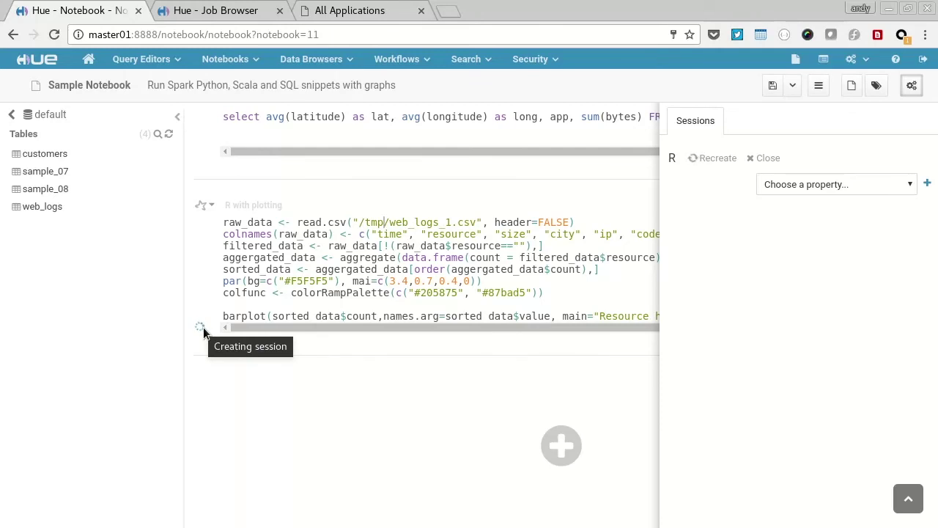
key("ctrl+Tab")
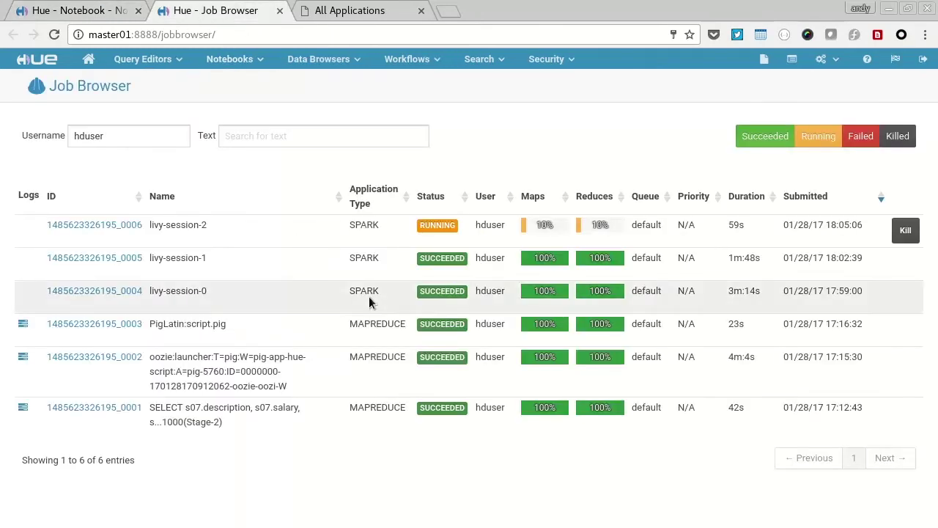
left_click(115, 17)
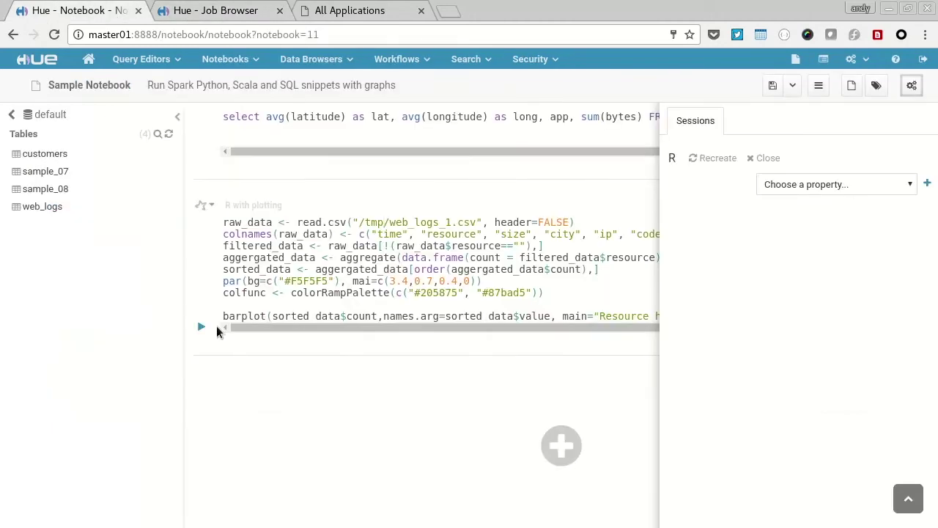
Step: Run the R snippet to plot the Resource hits bar chart, then close the R session
left_click(200, 327)
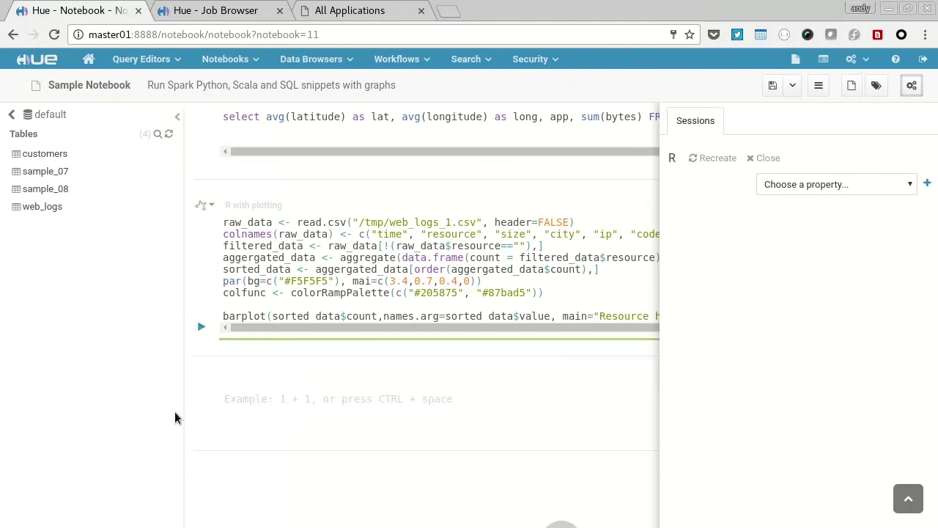
scroll(205, 412, "down", 3)
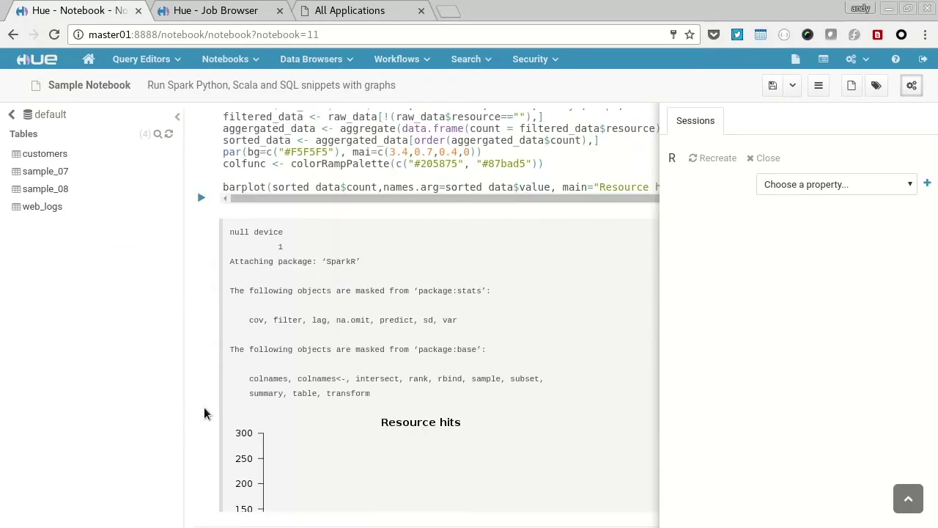
scroll(204, 411, "down", 2)
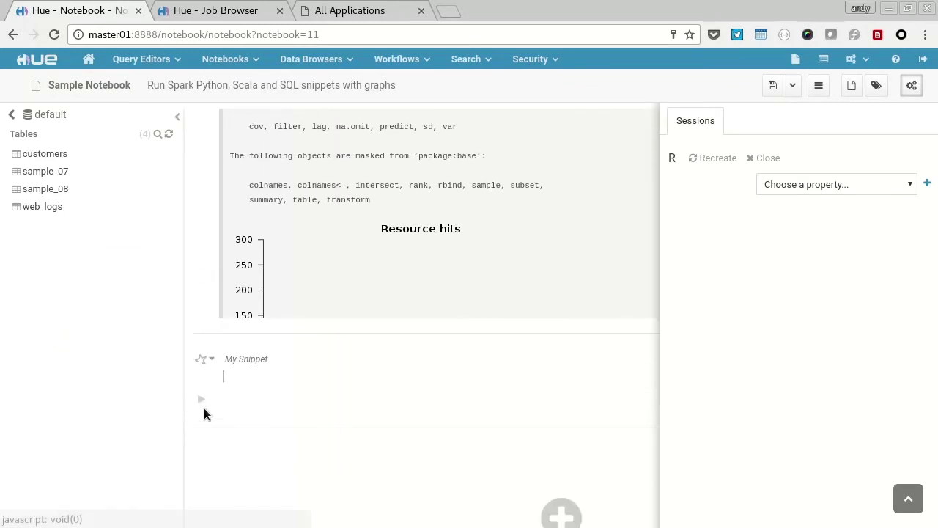
scroll(294, 274, "down", 3)
scroll(293, 273, "down", 1)
scroll(453, 195, "up", 1)
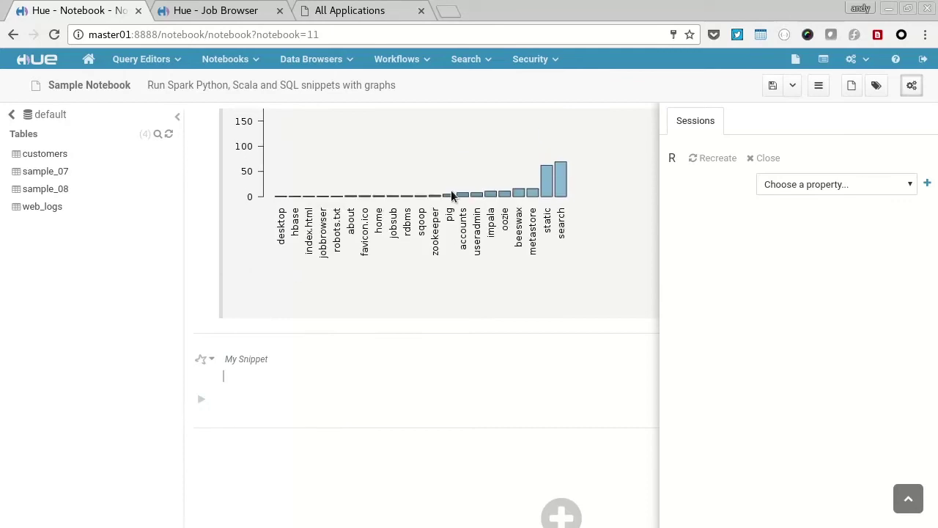
scroll(462, 194, "up", 1)
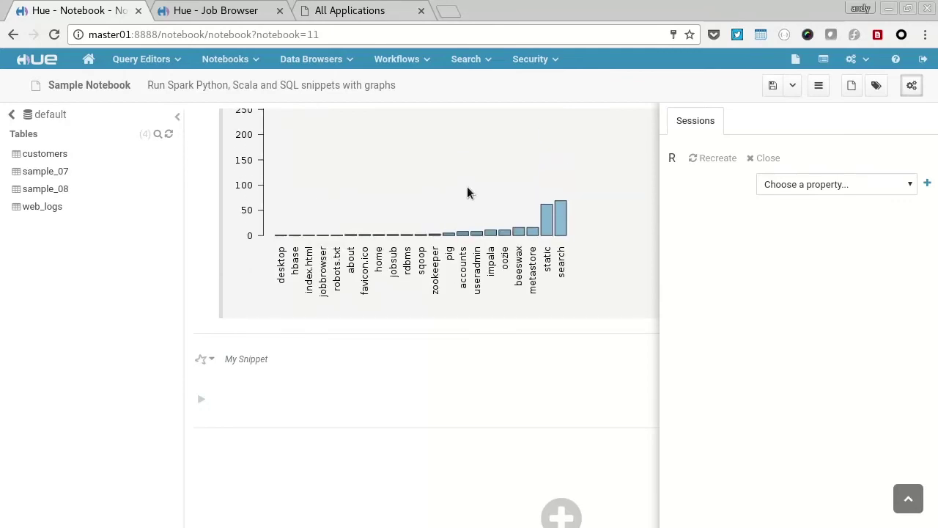
left_click(763, 159)
Step: Start a new Sqoop link from Manage links and name it 'mysql employees in'
left_click(195, 12)
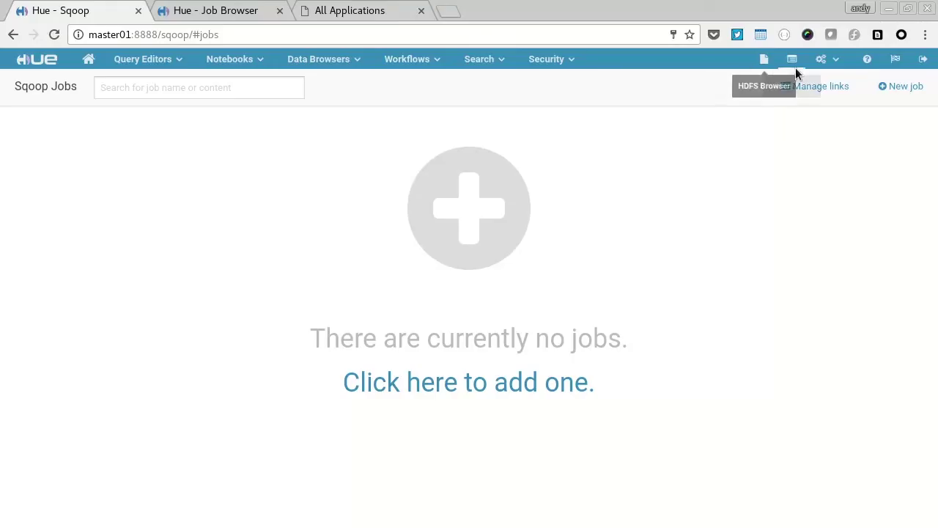
left_click(831, 88)
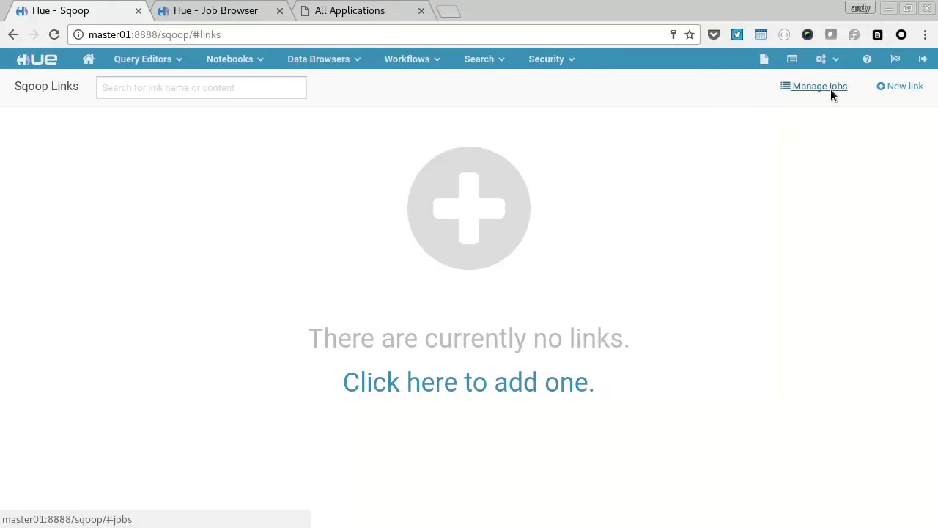
left_click(475, 388)
left_click(172, 148)
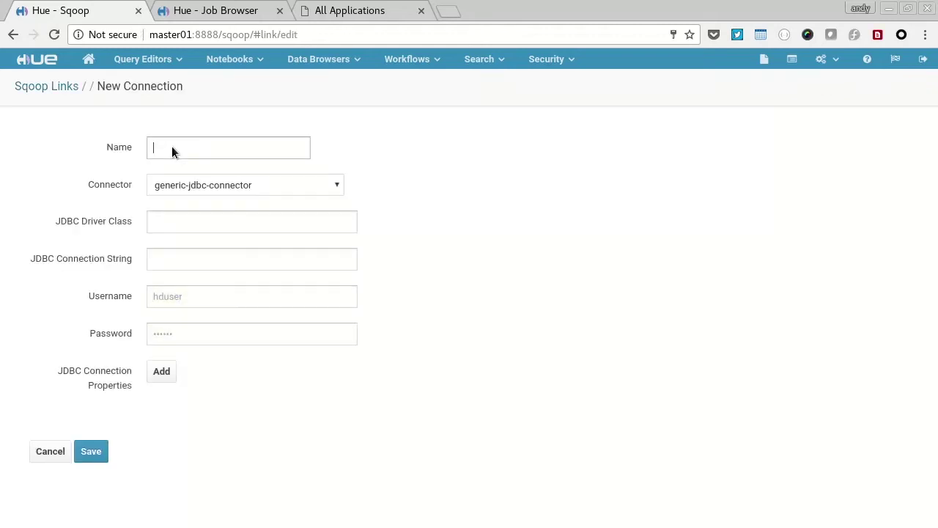
type("mysql employ")
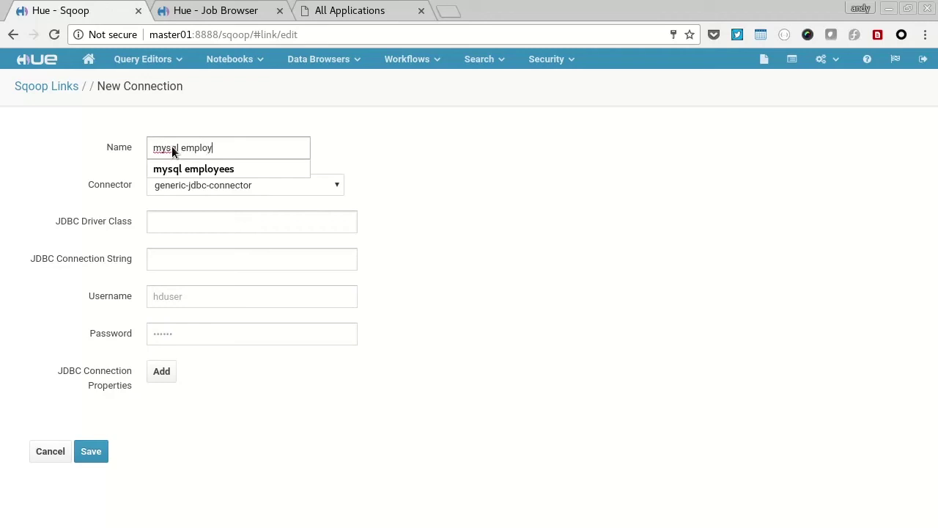
type("ees in")
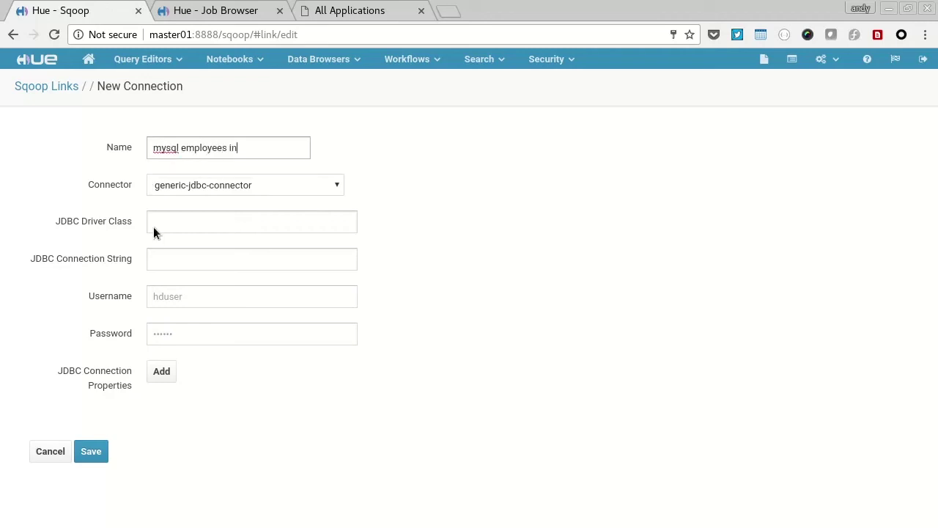
Step: Set driver com.mysql.jdbc.Driver and connection string jdbc:mysql://master01/employees, then save
left_click(169, 222)
left_click(175, 241)
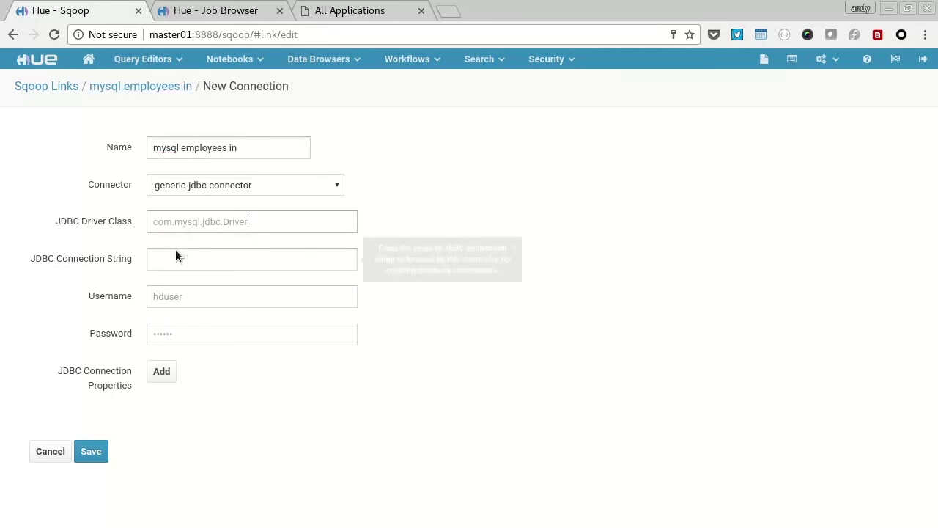
left_click(175, 252)
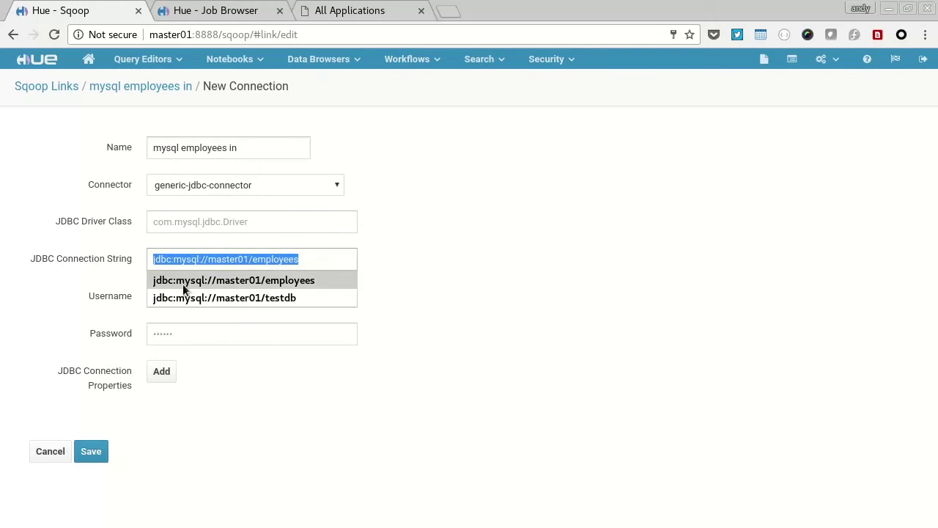
left_click(183, 284)
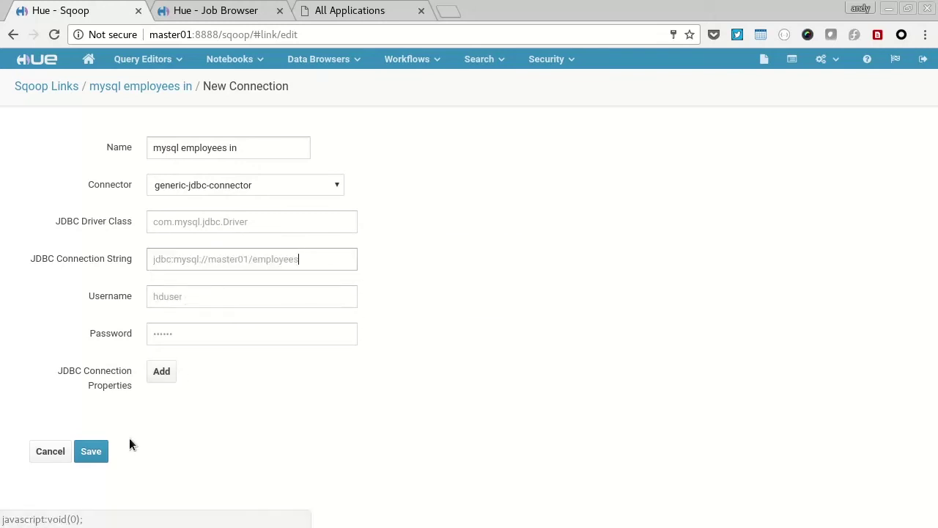
left_click(95, 455)
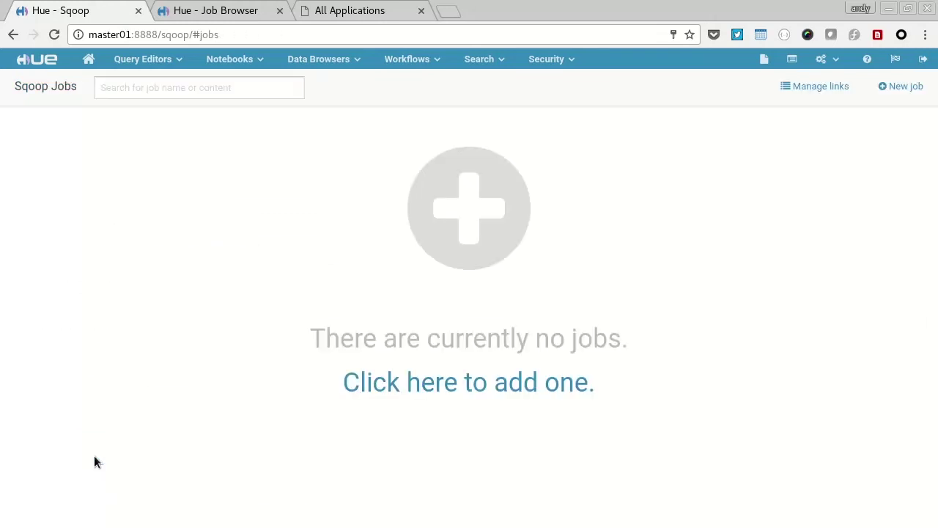
Step: Create a Sqoop link 'hdfs out' using hdfs-connector, clearing the leftover JDBC fields, and save
left_click(814, 87)
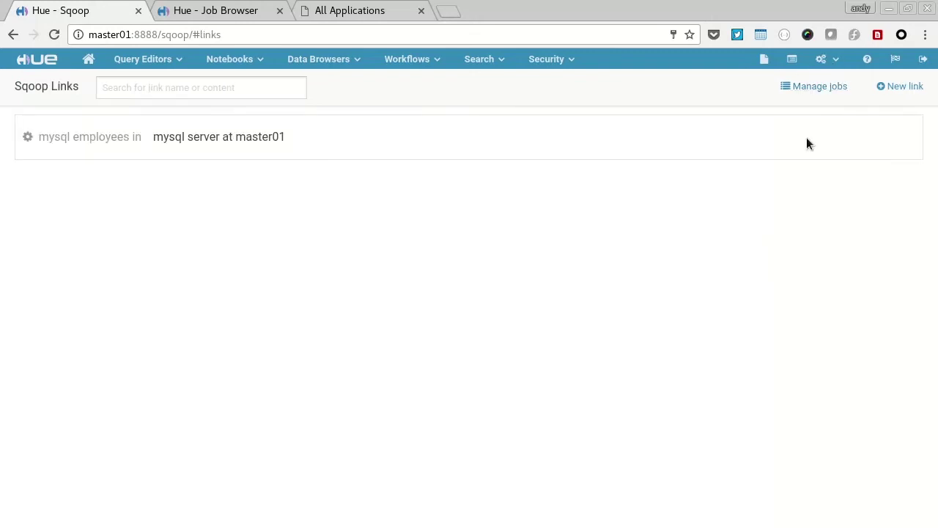
left_click(892, 88)
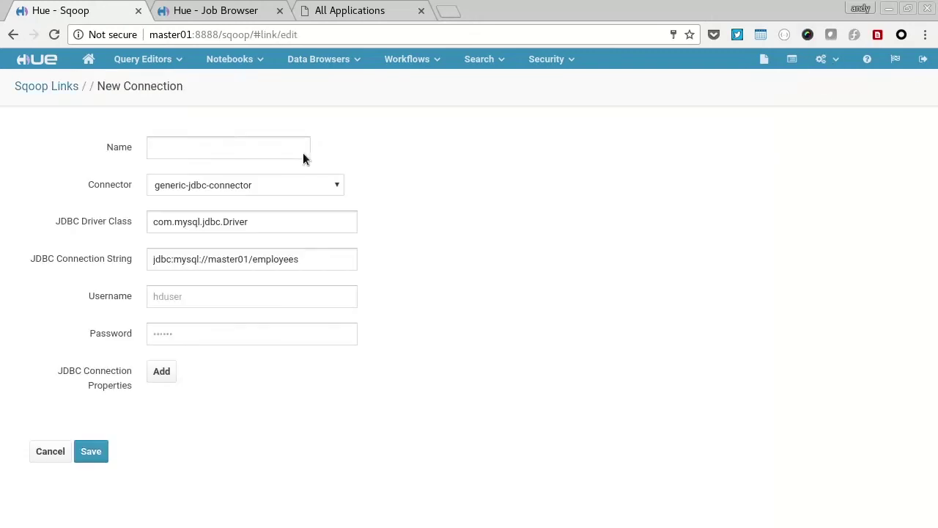
left_click(257, 147)
type("hdfs out")
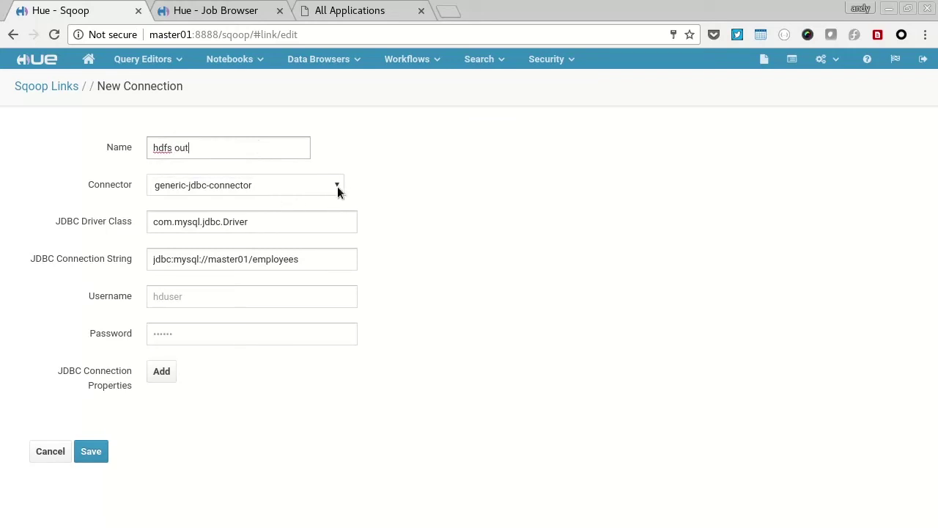
left_click(222, 188)
left_click(211, 214)
left_click(269, 232)
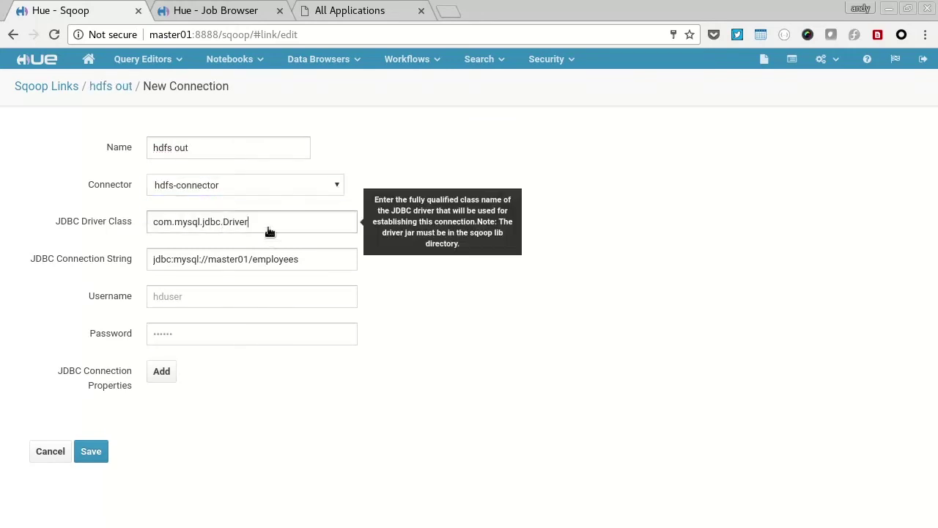
triple_click(269, 232)
key("BackSpace")
triple_click(258, 261)
key("BackSpace")
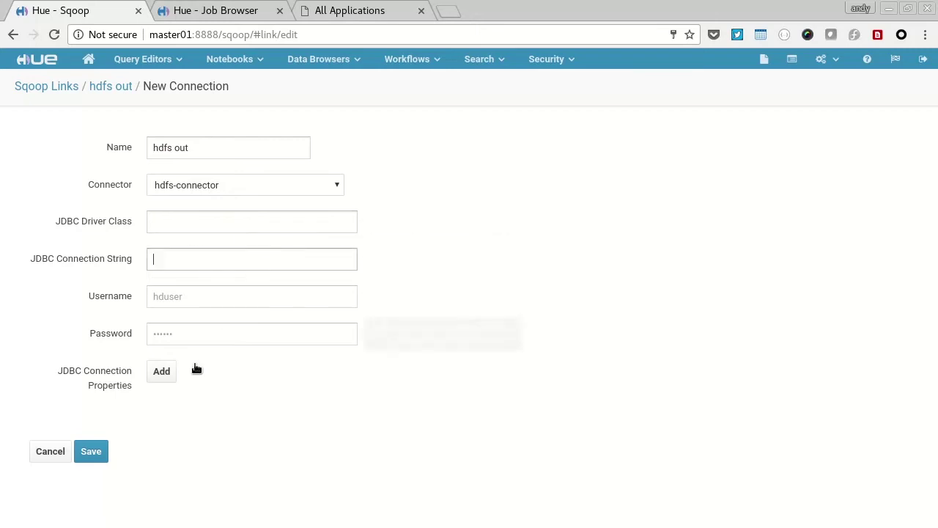
left_click(91, 451)
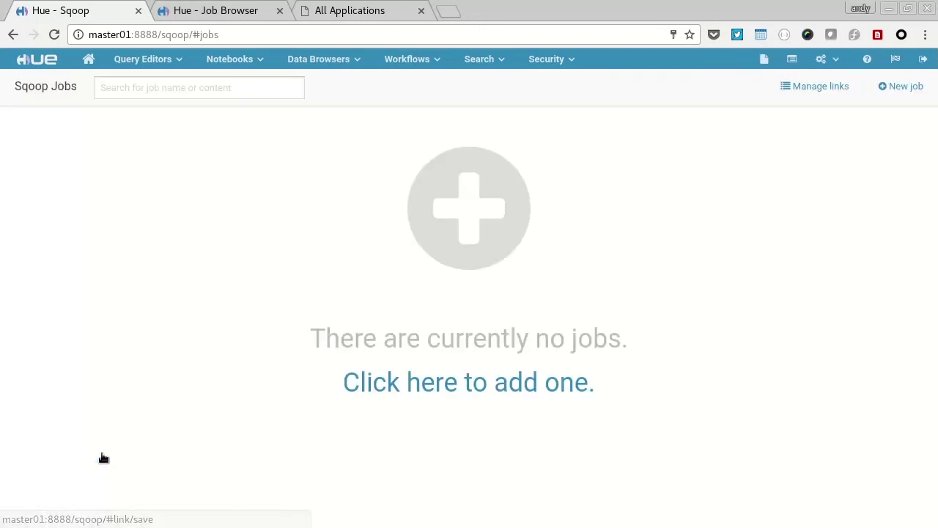
Step: Set the hdfs out link's HDFS URI to hdfs://master01:54310/ and save it
left_click(834, 88)
left_click(72, 192)
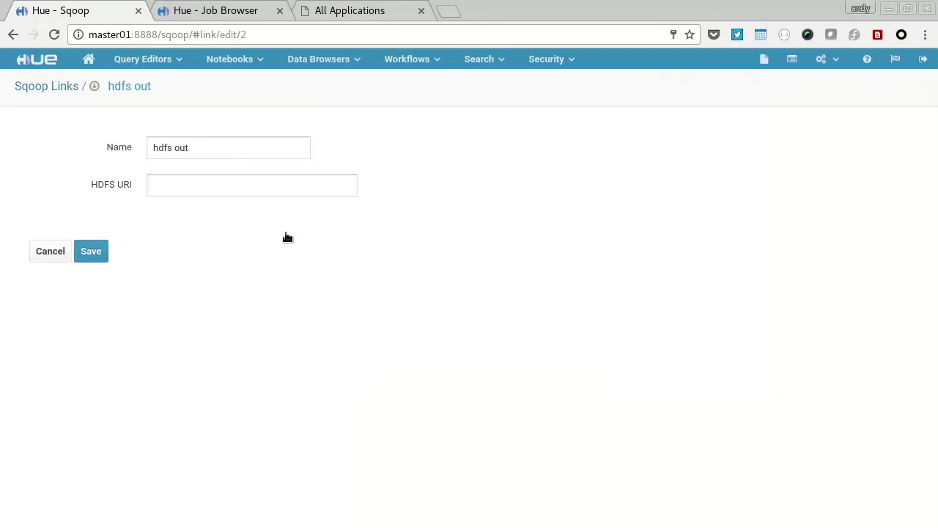
left_click(234, 189)
type("hdfs")
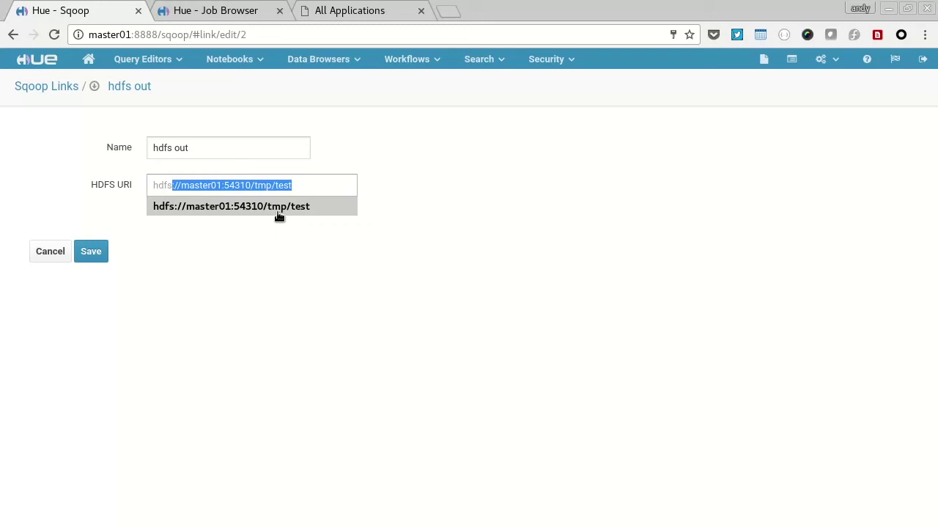
left_click(265, 205)
left_click_drag(264, 188, 321, 185)
key("BackSpace")
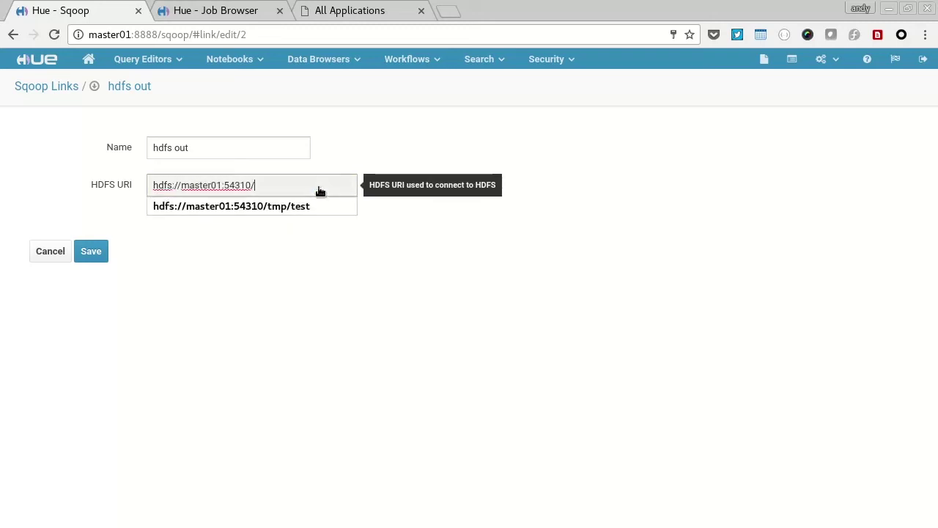
left_click(104, 252)
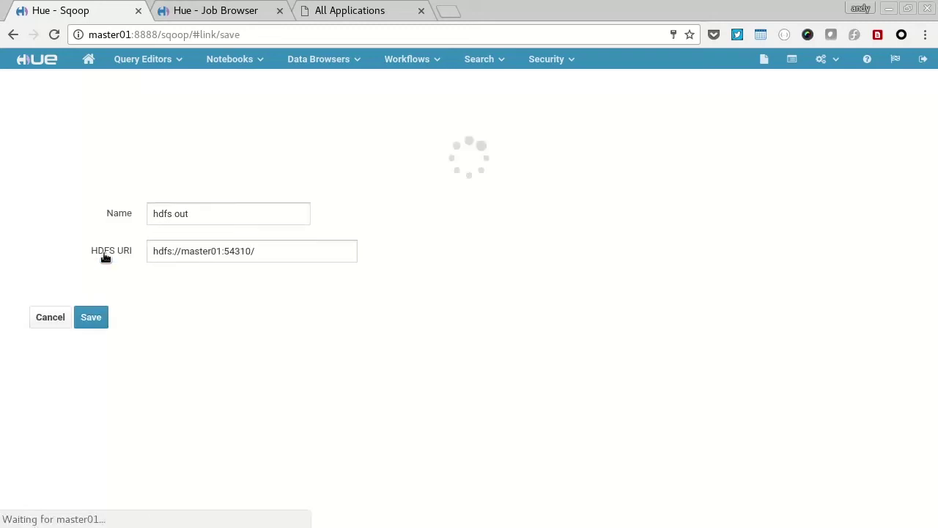
left_click(817, 86)
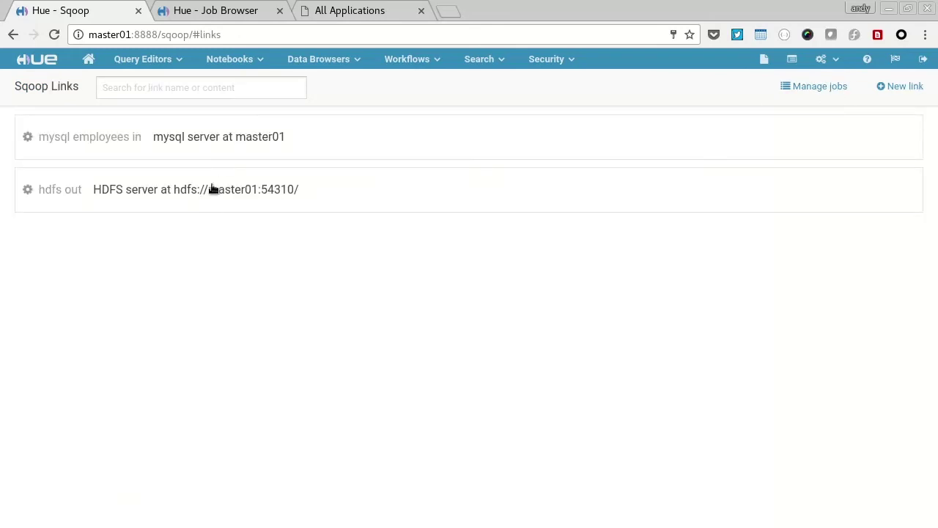
Step: Create a Sqoop job 'import employees from mysql to hdfs' with To link hdfs out
left_click(814, 87)
left_click(509, 386)
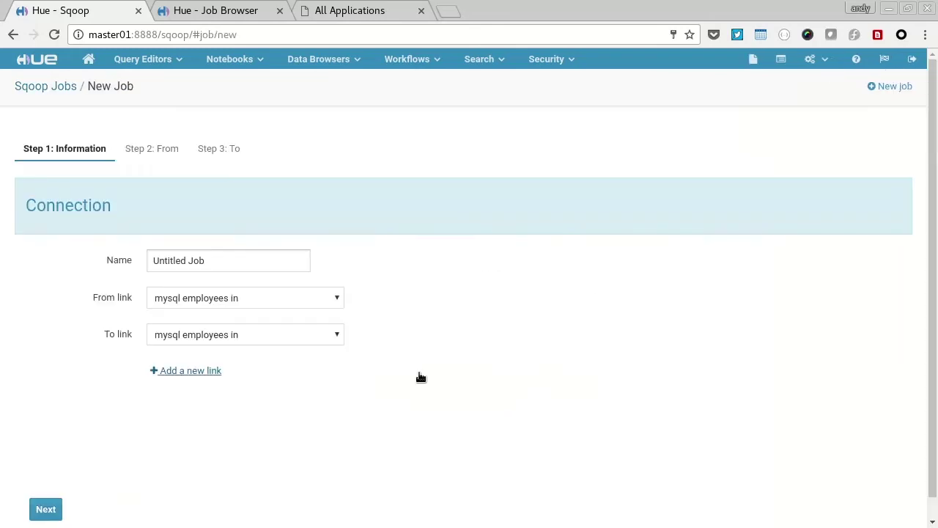
triple_click(242, 269)
type("import ")
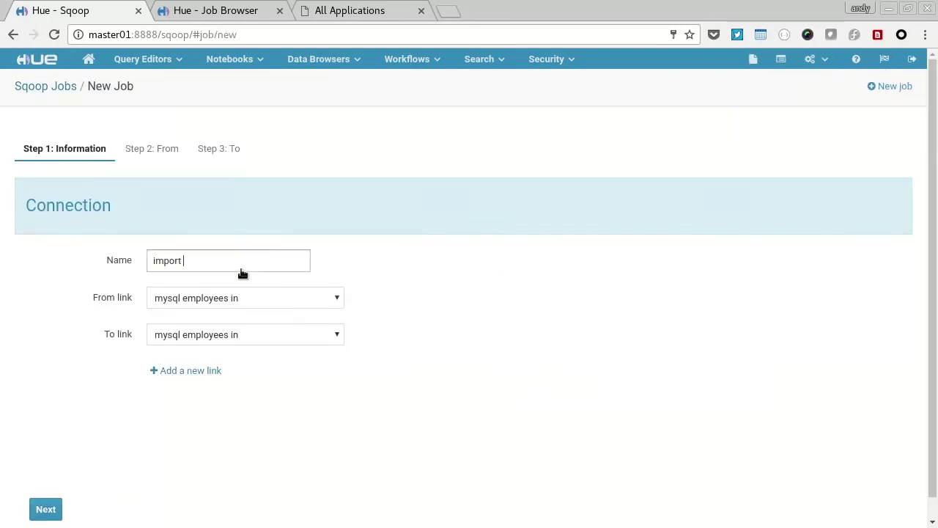
type("employees from mysql to hdfs")
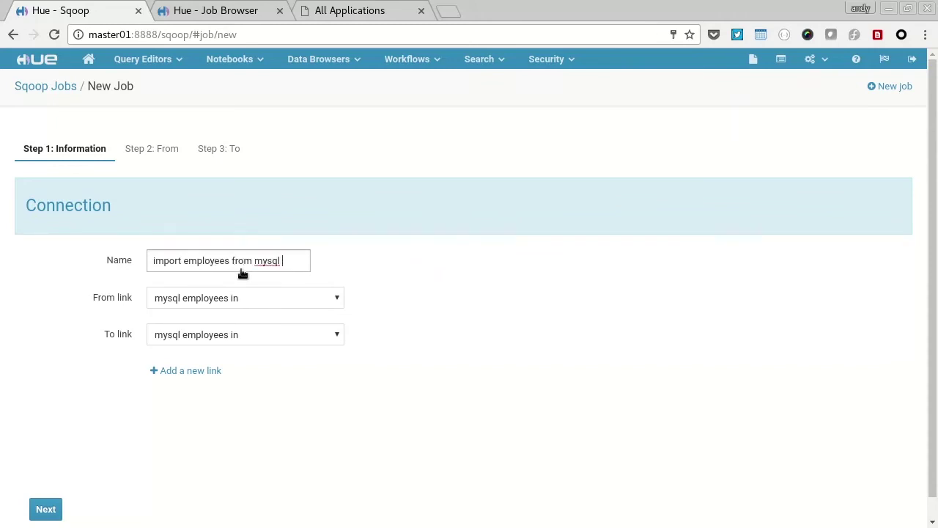
left_click(185, 336)
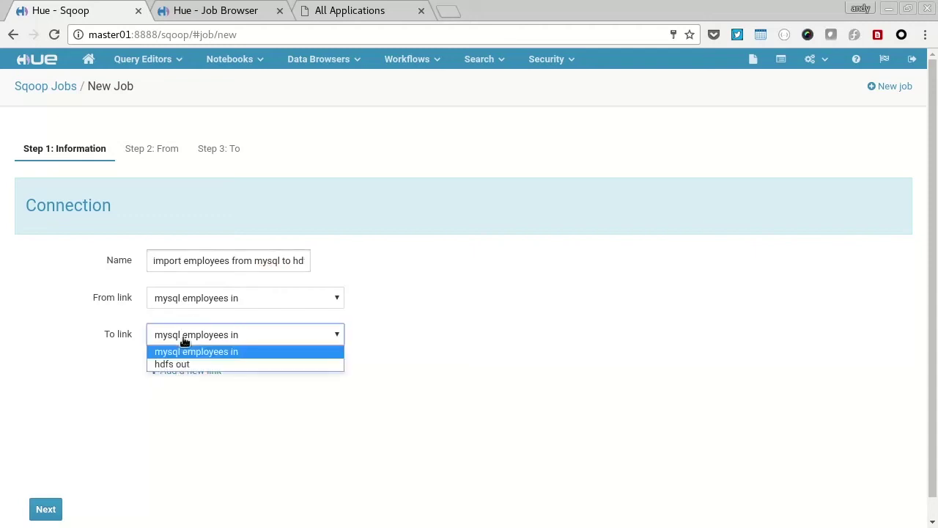
left_click(182, 361)
left_click(50, 513)
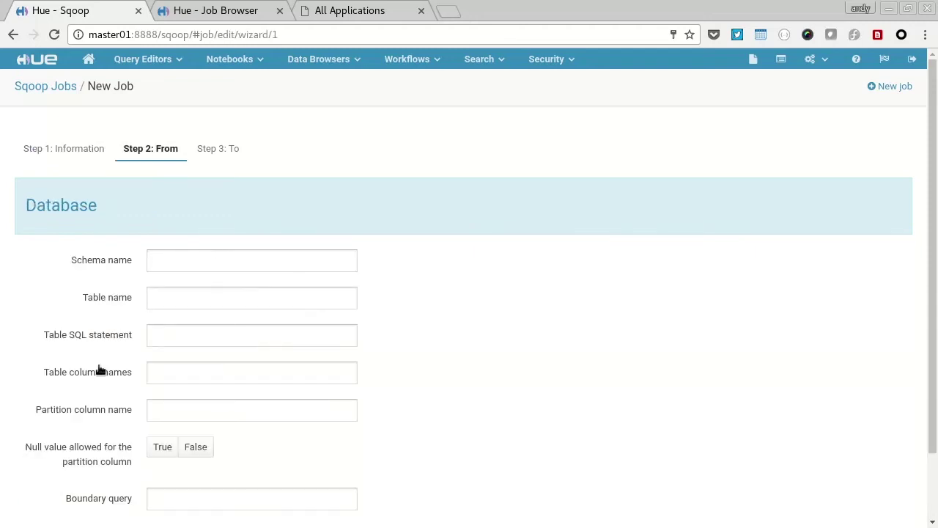
Step: Set the source schema and table to employees
left_click(176, 269)
type("empl")
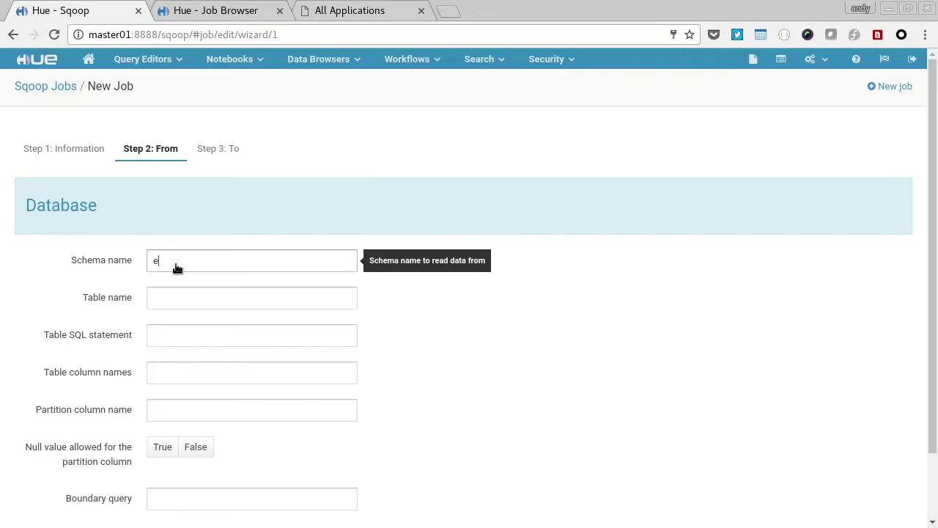
type("oyees")
left_click(174, 299)
type("employees")
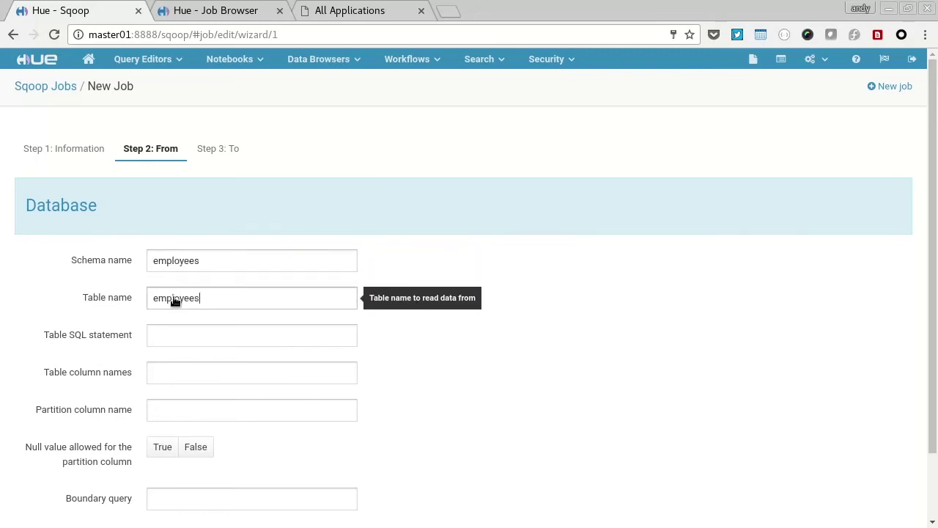
scroll(432, 425, "down", 1)
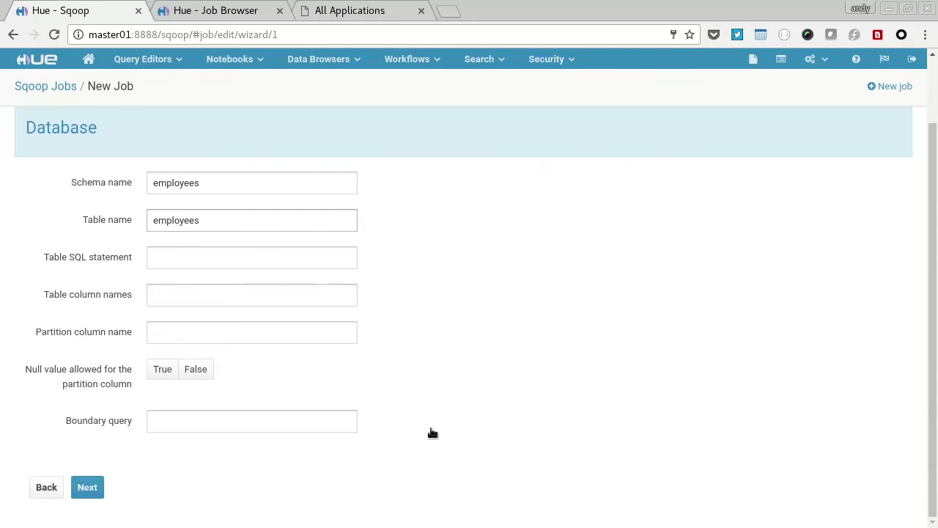
left_click(79, 487)
Step: Output TEXT_FILE with NONE compression to /tmp/sqoopout, then save and run the job
left_click(239, 238)
left_click(229, 269)
left_click(225, 275)
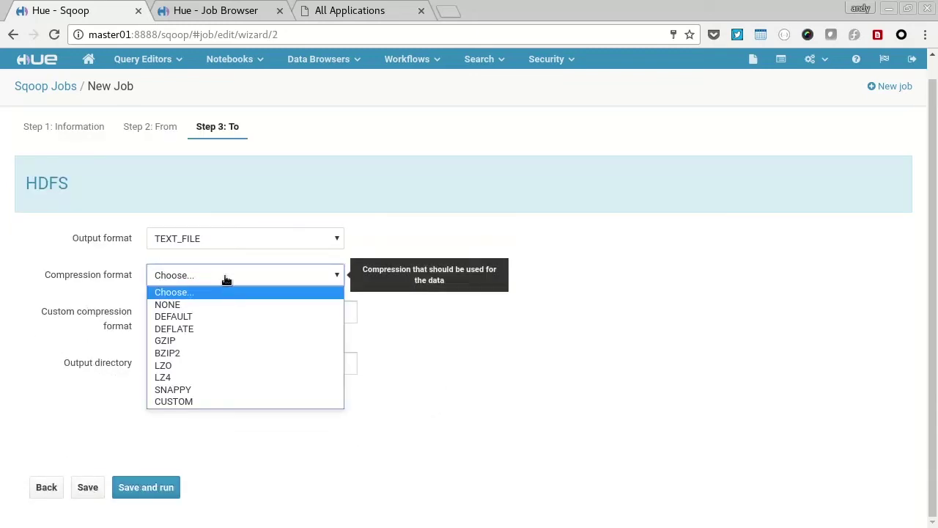
left_click(224, 304)
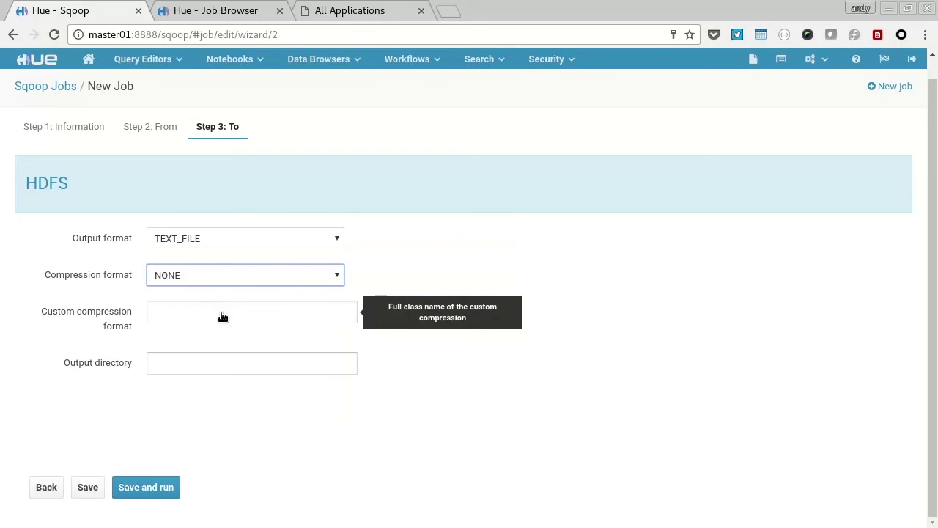
left_click(226, 367)
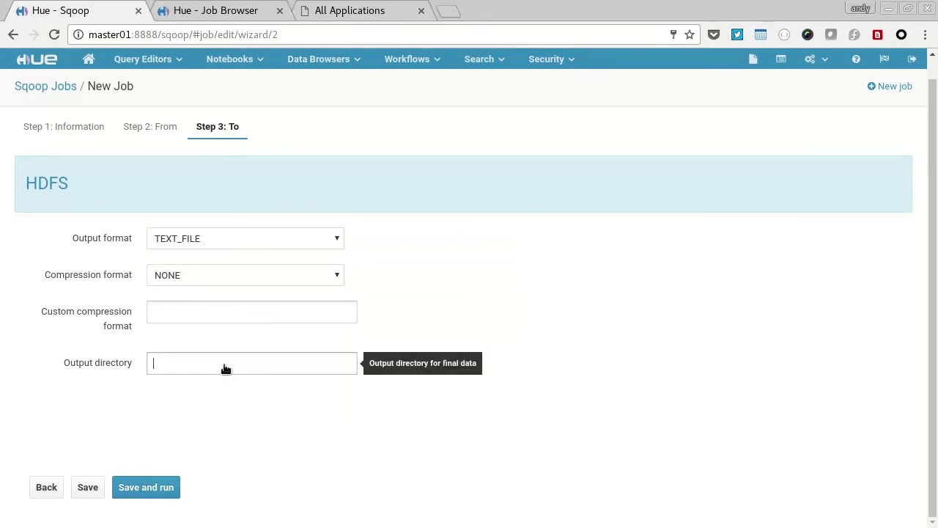
type("/tmp/sqoopout")
left_click(157, 488)
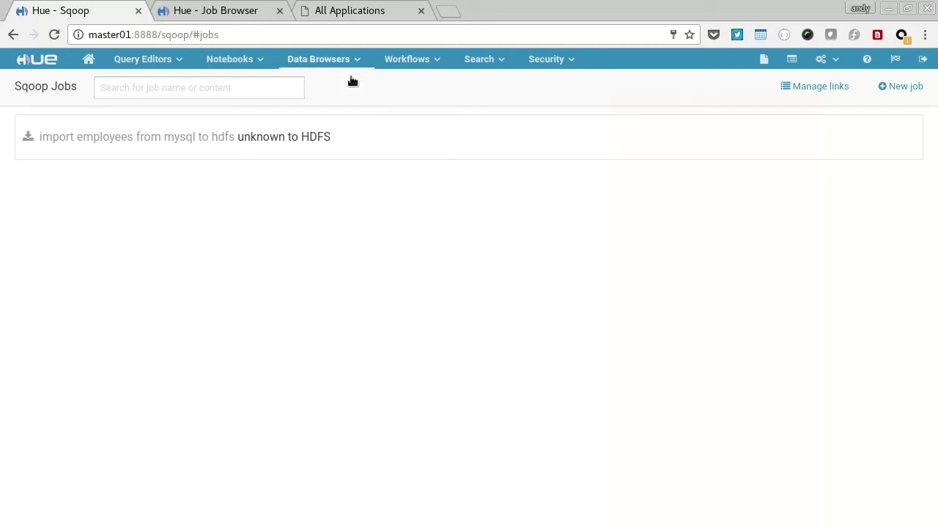
Step: Confirm in Job Browser that the Sqoop import succeeded, then open the HDFS File Browser
left_click(245, 11)
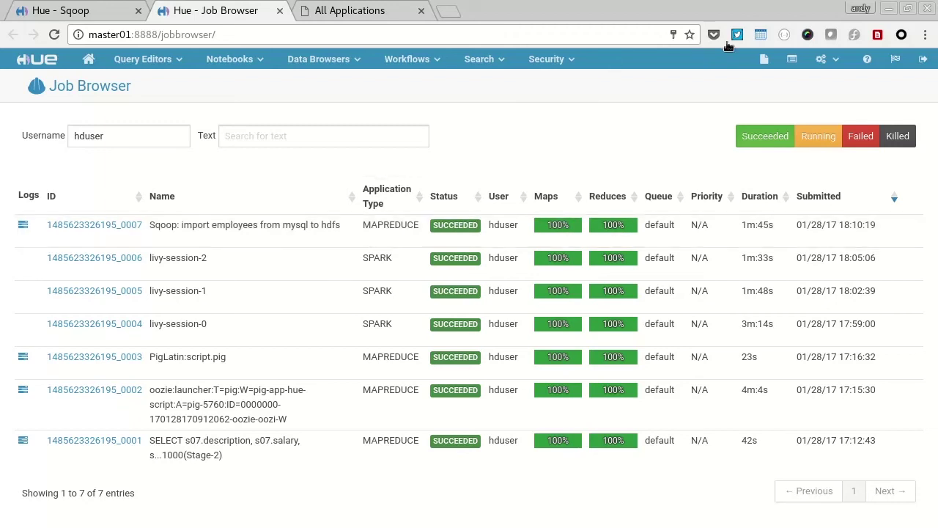
left_click(764, 60)
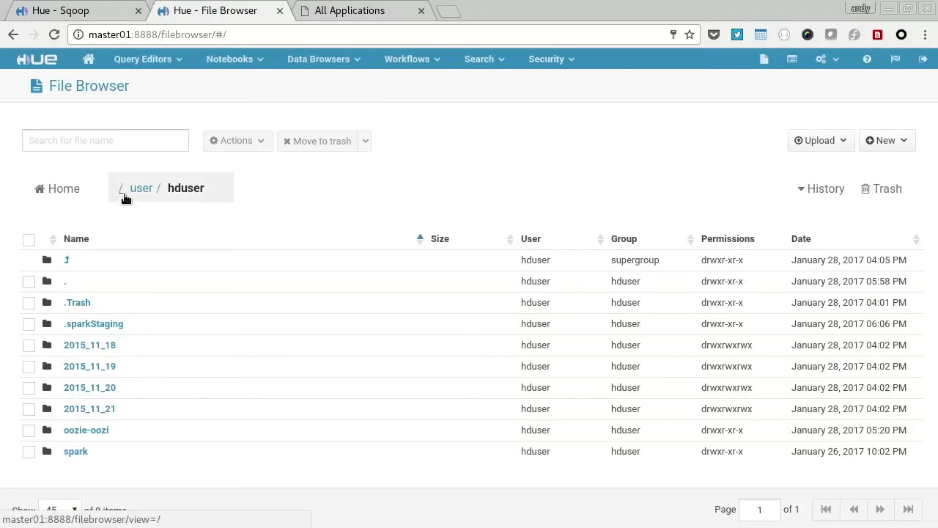
Step: Browse to /tmp/sqoopout and view an imported employees text file, then return to Sqoop
left_click(125, 192)
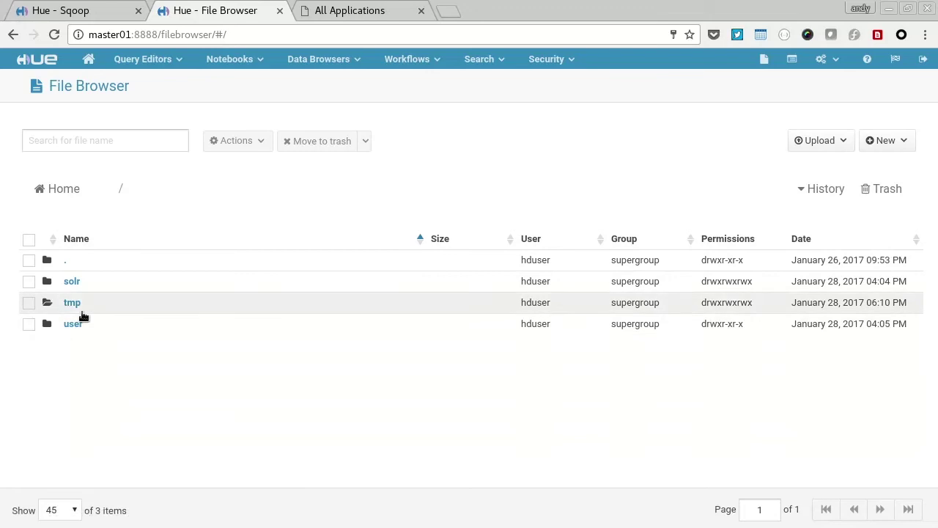
left_click(83, 311)
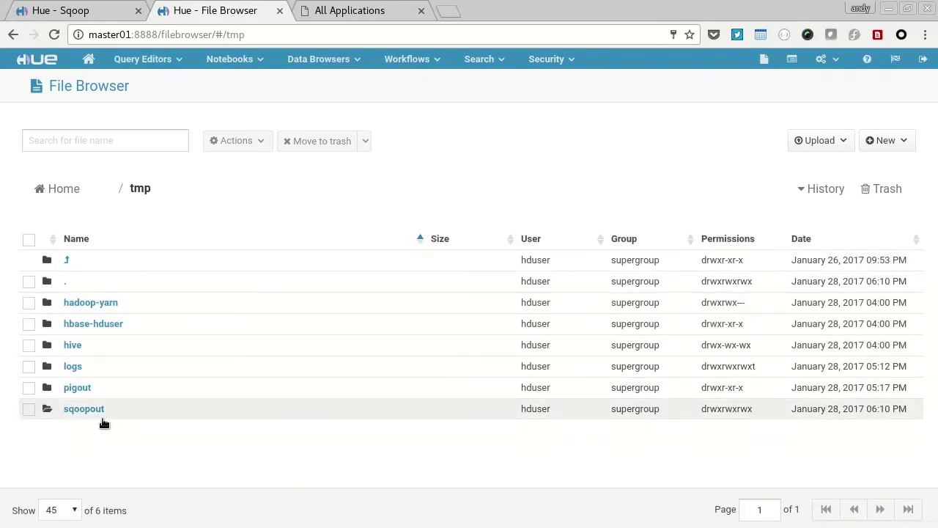
left_click(101, 414)
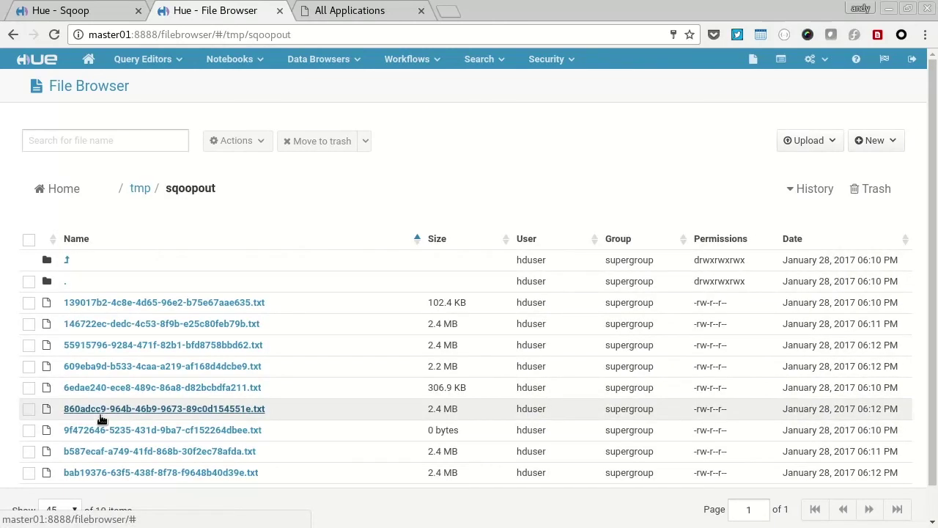
left_click(136, 366)
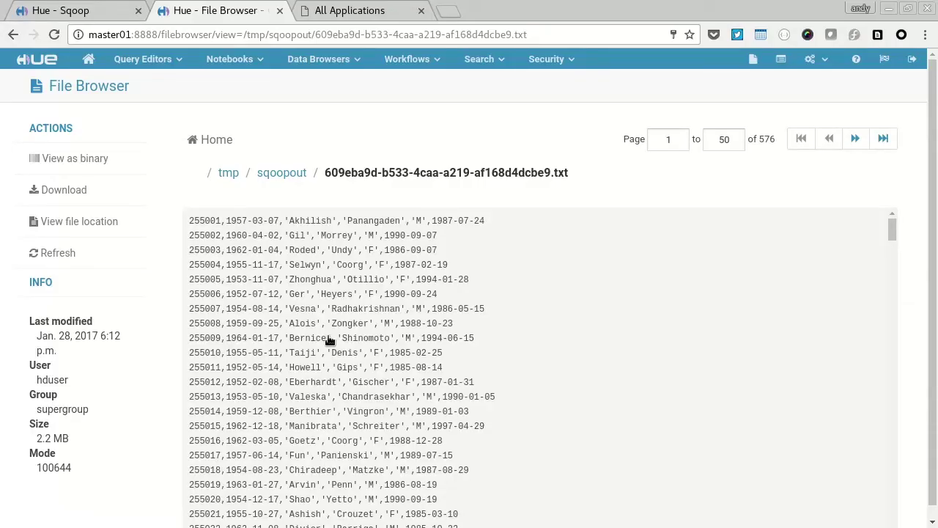
left_click_drag(443, 345, 313, 309)
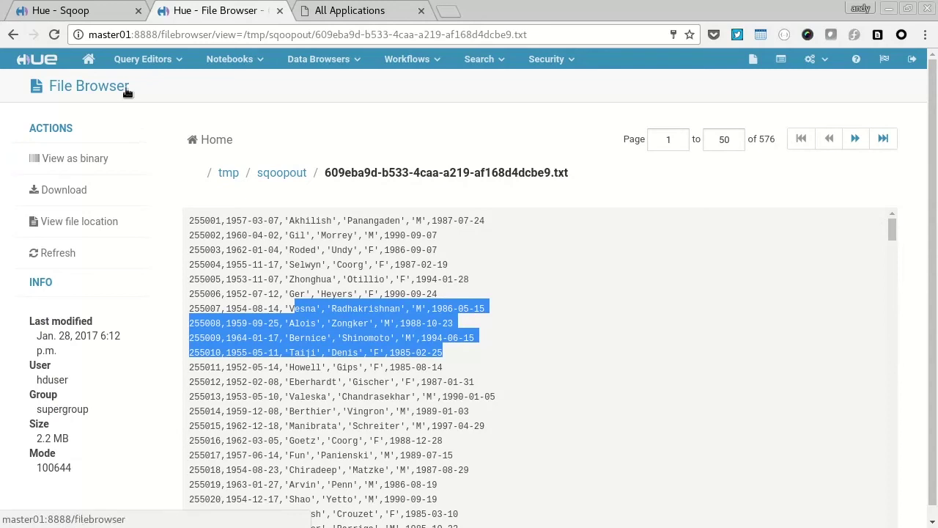
left_click(110, 16)
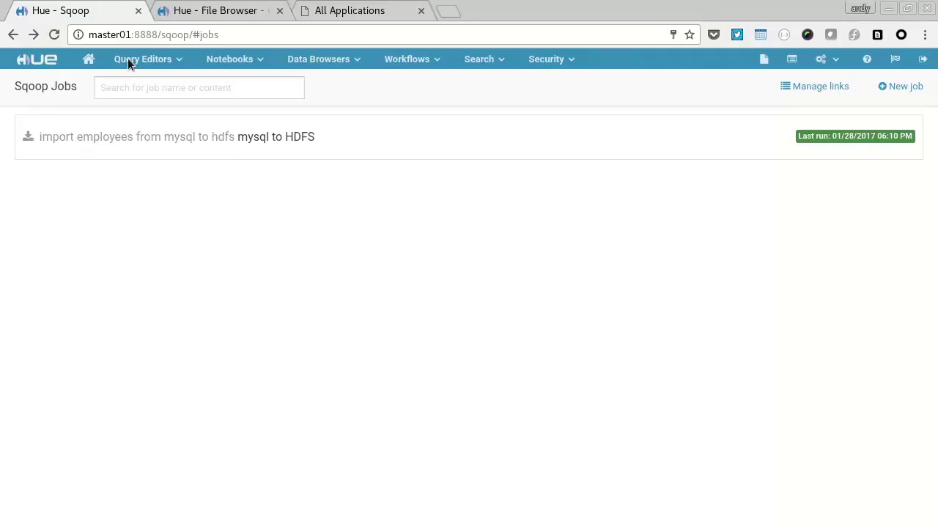
Step: Open the Shell example in Job Designer and submit it, confirming the 'Submit this job?' dialog
left_click(128, 57)
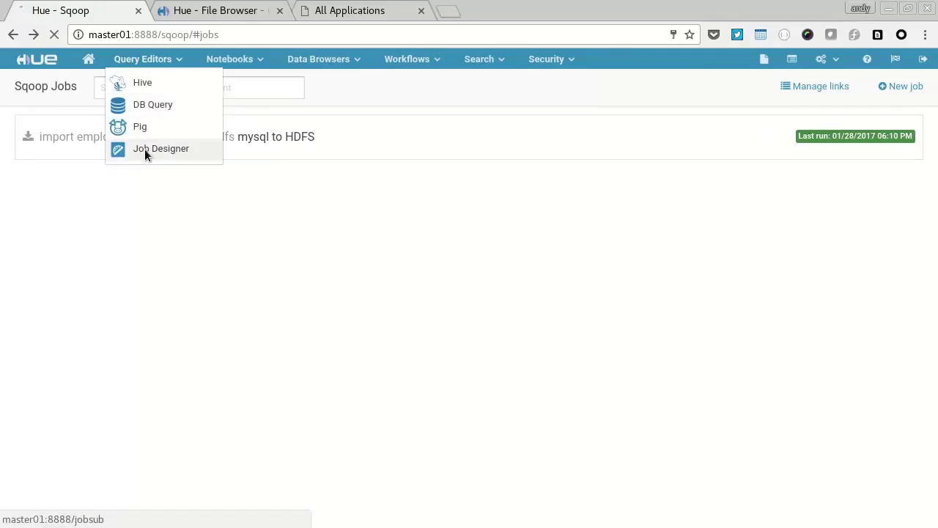
left_click(144, 149)
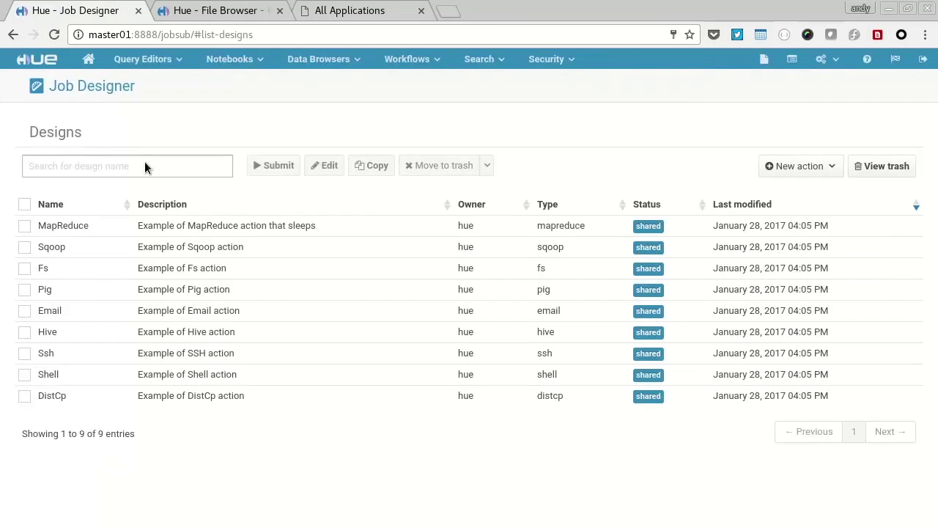
left_click(47, 377)
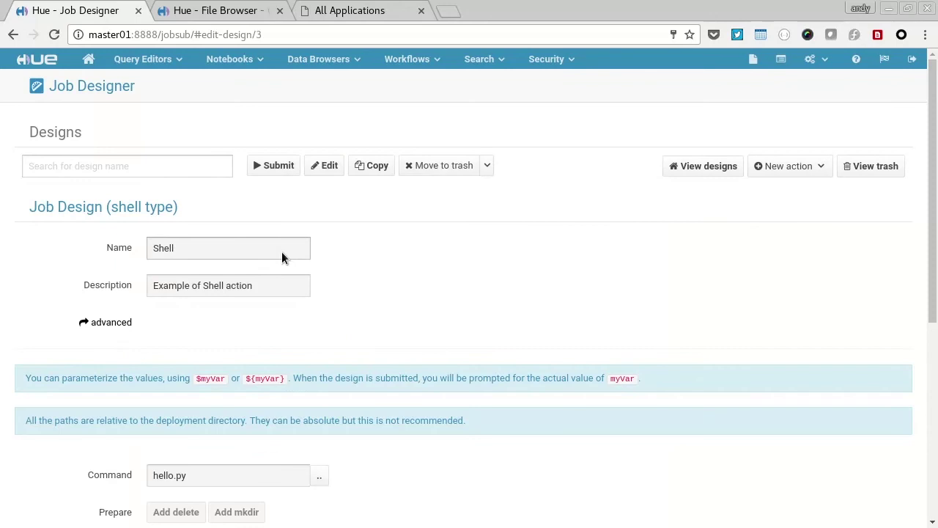
scroll(437, 304, "down", 5)
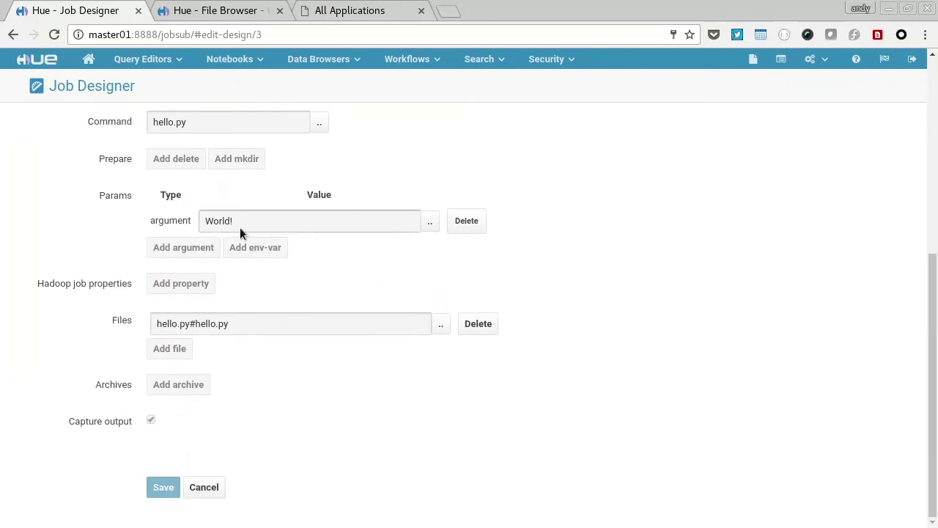
scroll(231, 226, "up", 5)
left_click(277, 166)
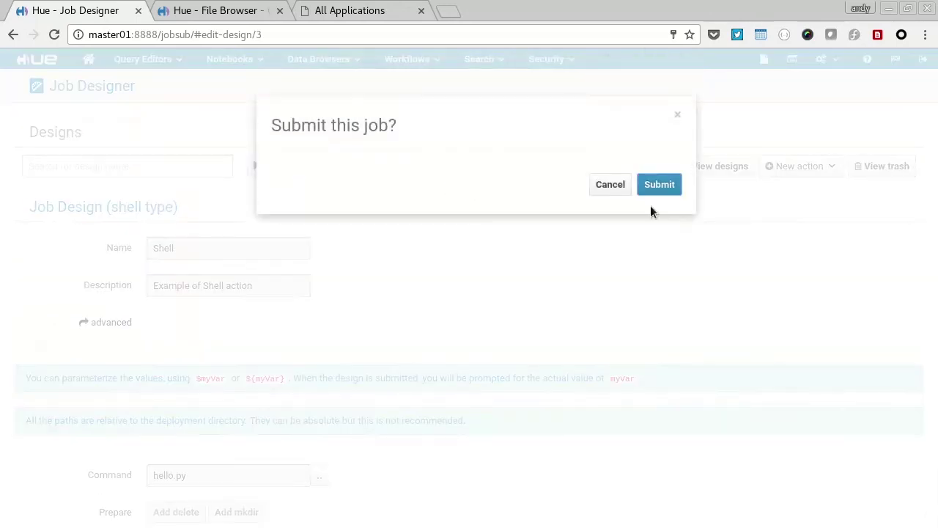
left_click(661, 186)
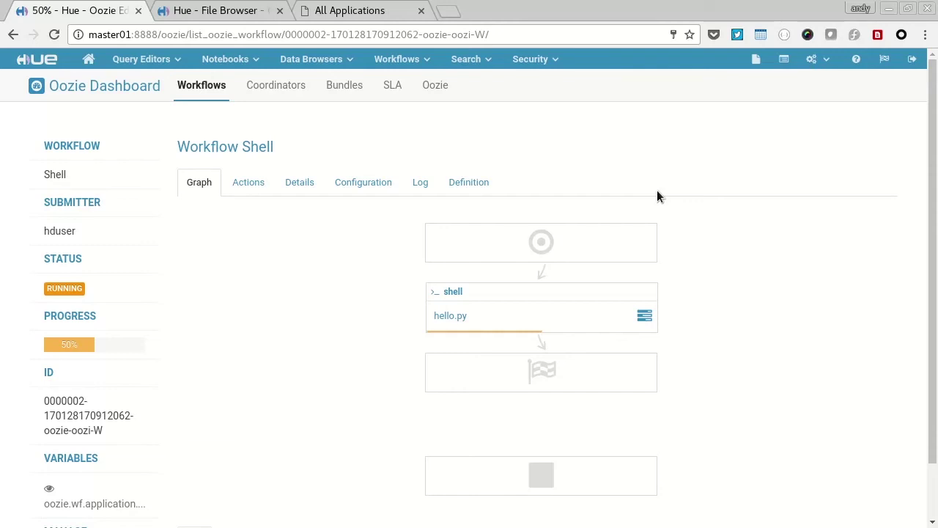
Step: Check the Shell workflow log and confirm the hello.py action printed 'Hello World!'
left_click(423, 187)
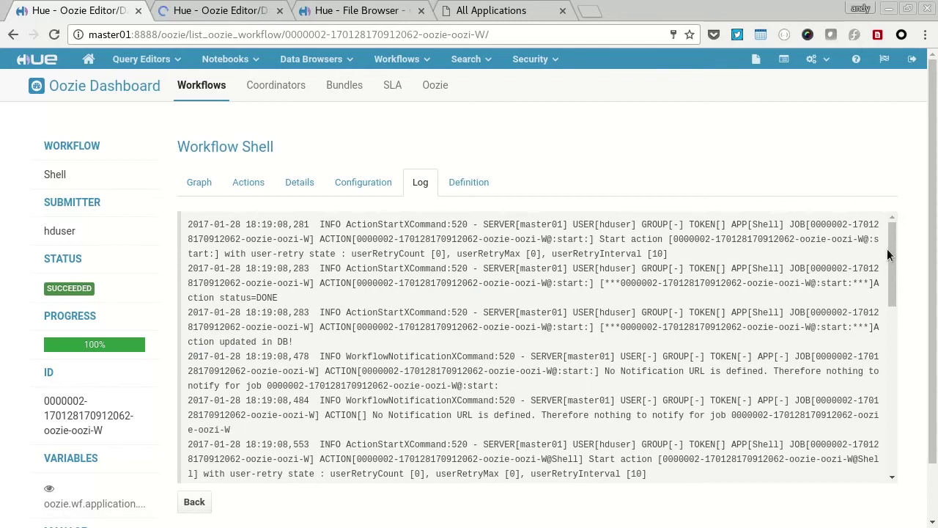
scroll(887, 249, "down", 5)
left_click_drag(891, 323, 890, 405)
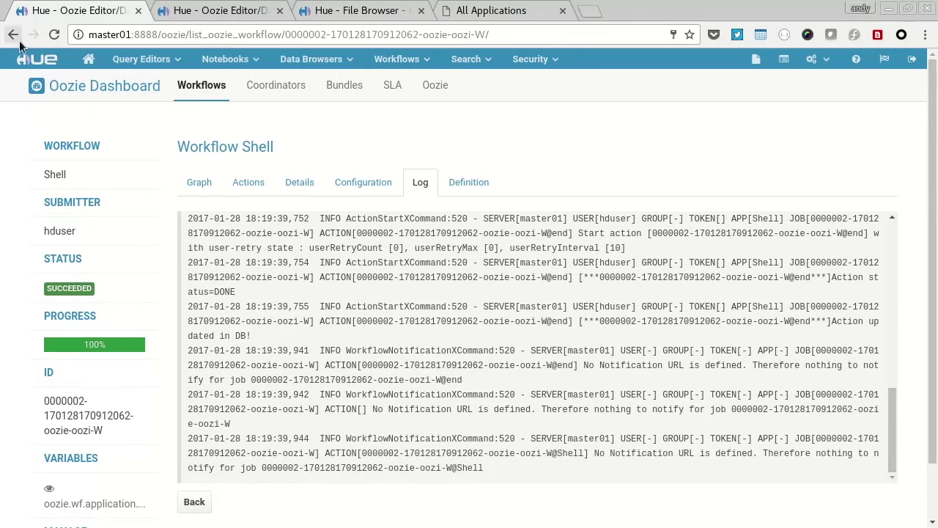
left_click(200, 186)
left_click(644, 316)
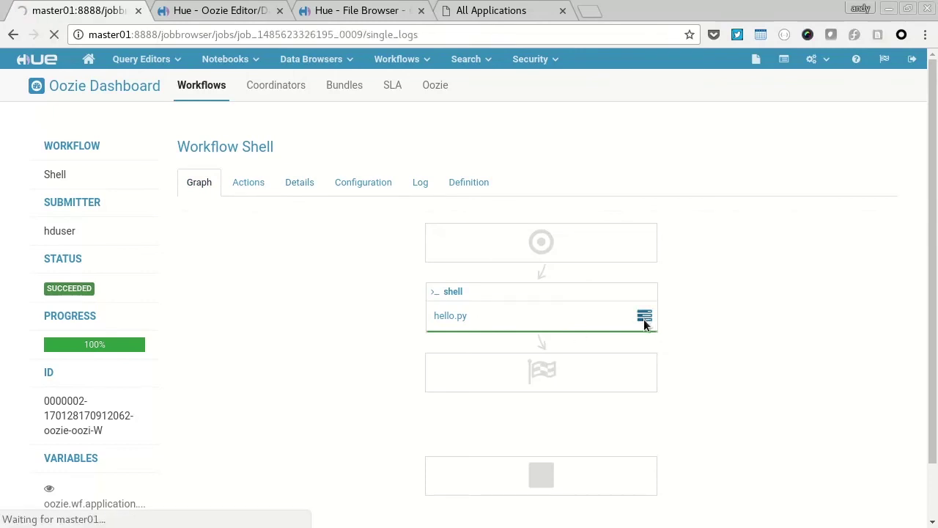
left_click_drag(259, 336, 212, 336)
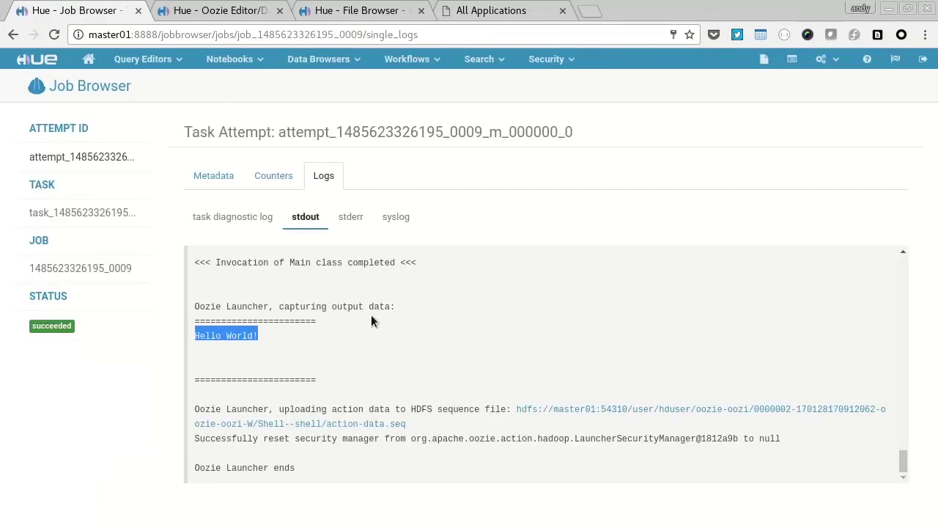
Step: Go to Workflows > Editors > Workflows to list the Oozie workflows
left_click(414, 59)
mouse_move(474, 102)
left_click(555, 110)
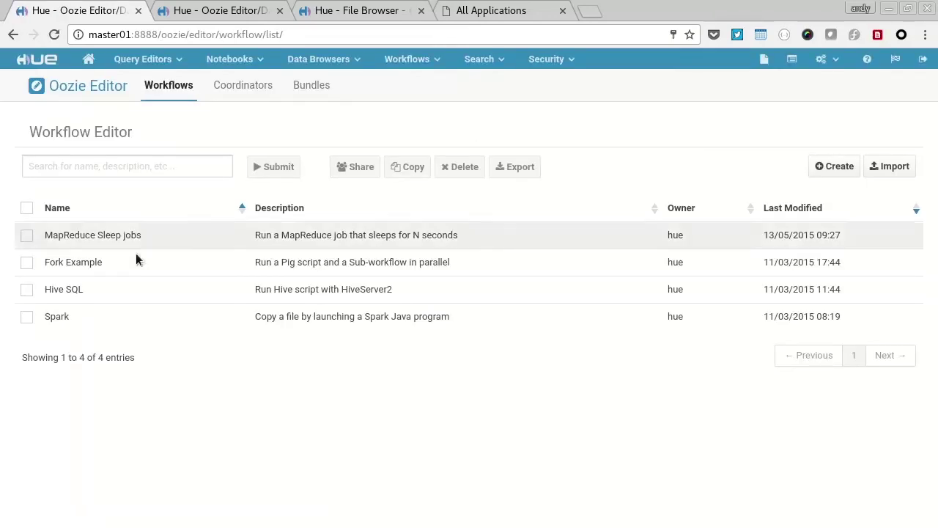
Step: Paste executor and driver memory options into the Spark action's Options list and save the workflow
left_click(61, 319)
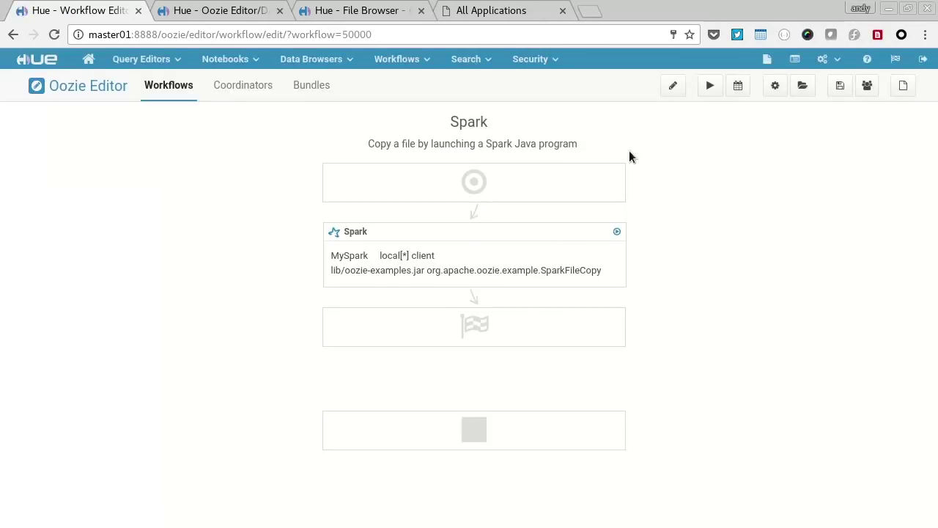
left_click(673, 85)
left_click(610, 339)
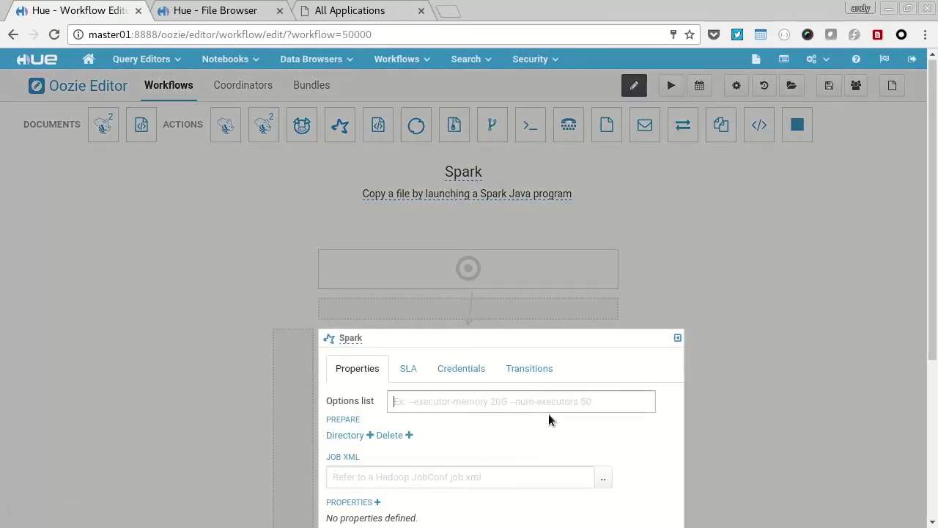
type("--executor-memory 256m --driver-memory 256m --num-executors 1")
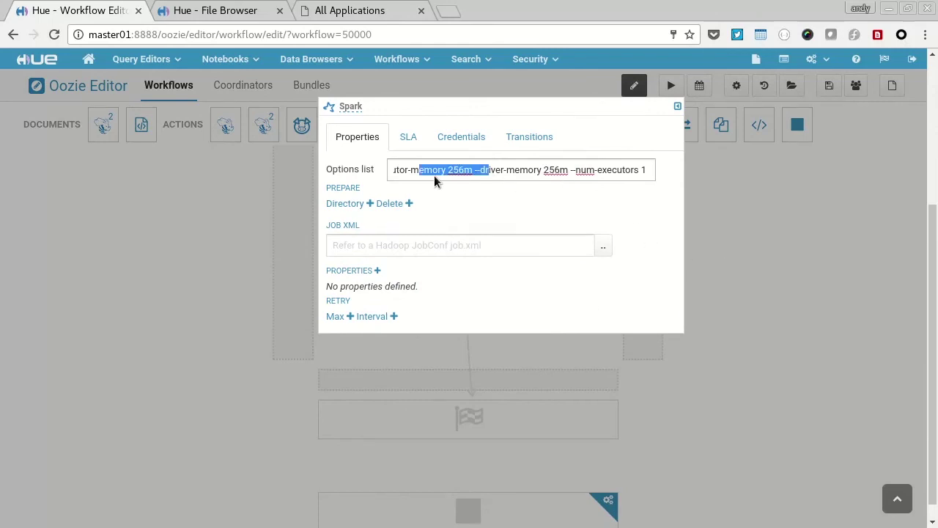
left_click(402, 174)
left_click_drag(403, 174, 653, 173)
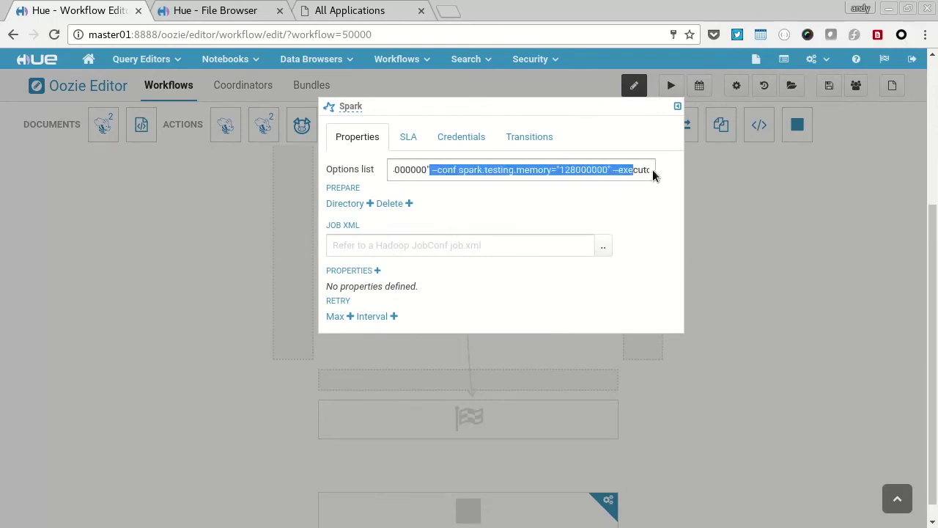
key("ctrl+a")
left_click(675, 212)
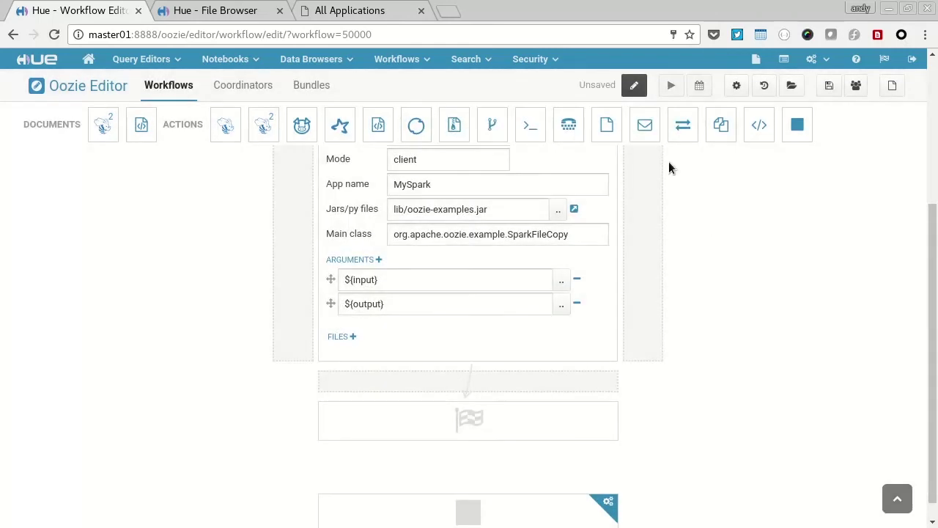
left_click(829, 88)
left_click(644, 88)
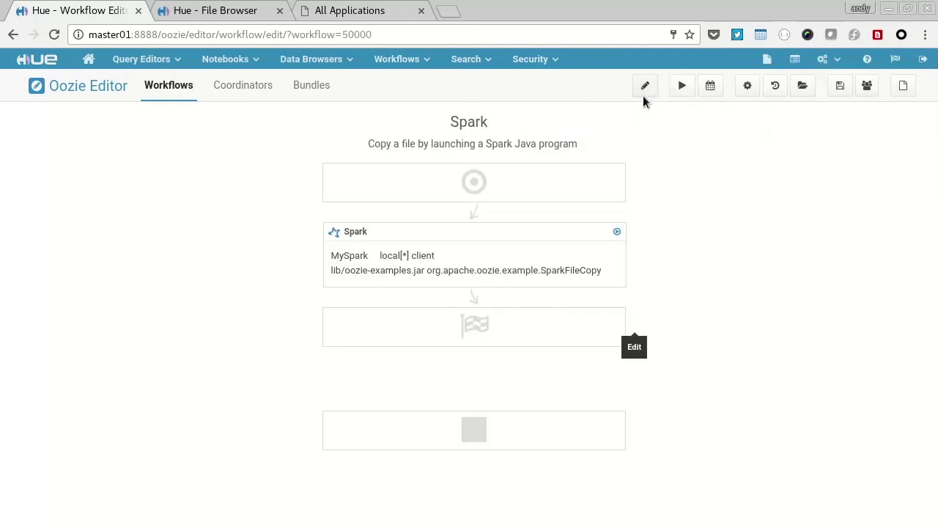
Step: Submit the Spark workflow with output path /tmp/sparkout
left_click(681, 90)
double_click(441, 249)
type("/tmp")
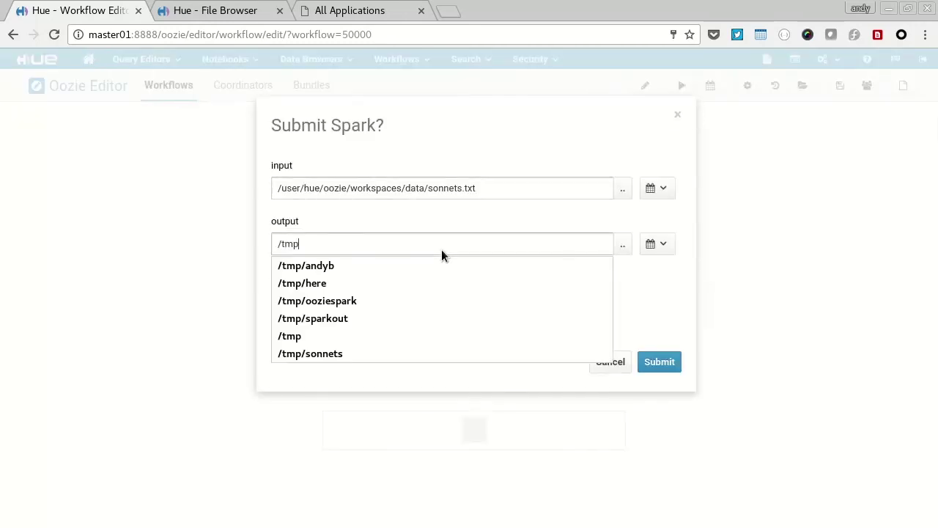
type("/spa")
key("Down")
key("Return")
left_click(674, 362)
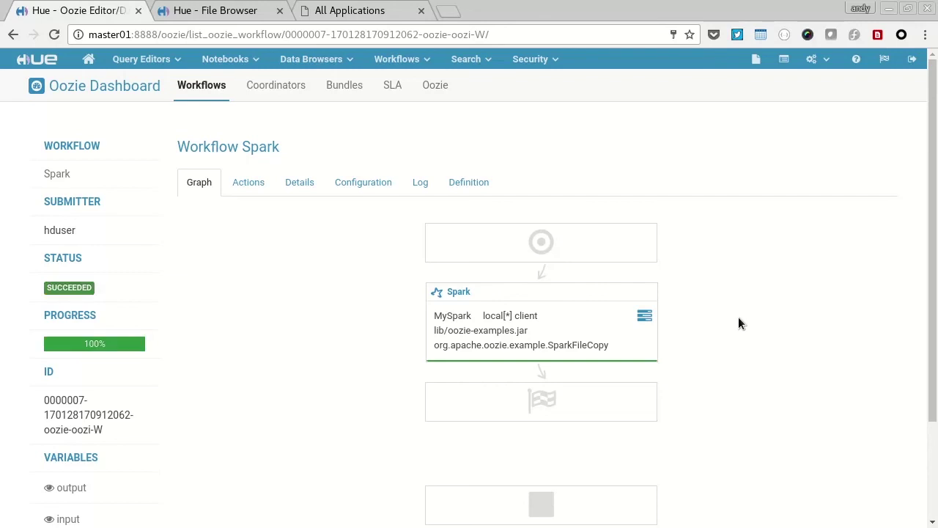
left_click(187, 11)
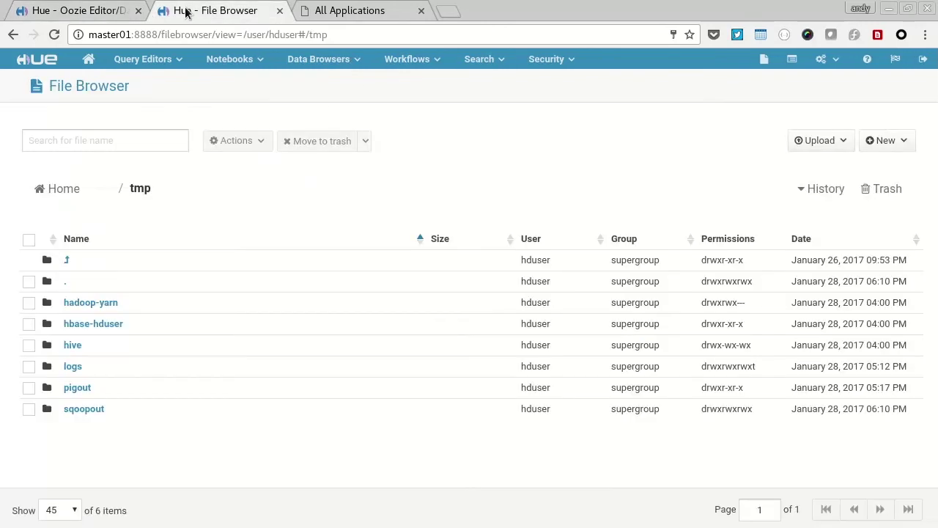
left_click(54, 34)
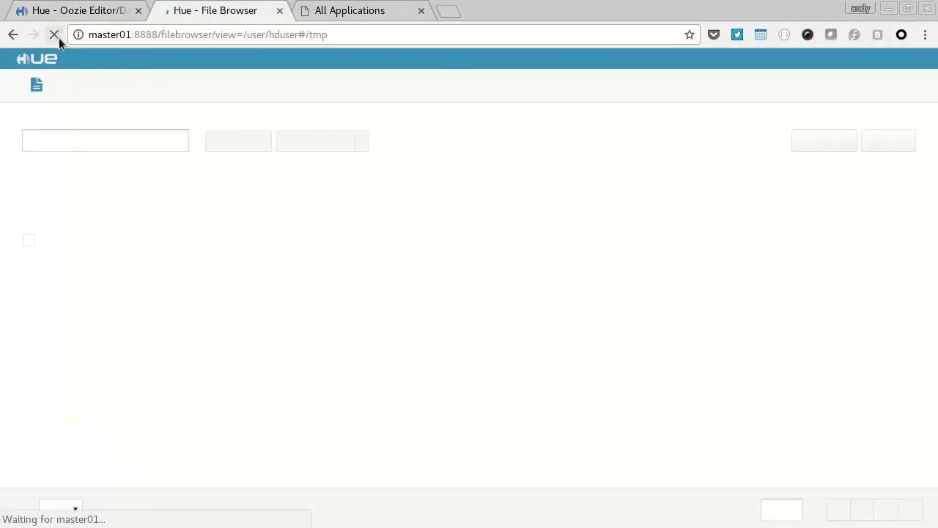
left_click(94, 410)
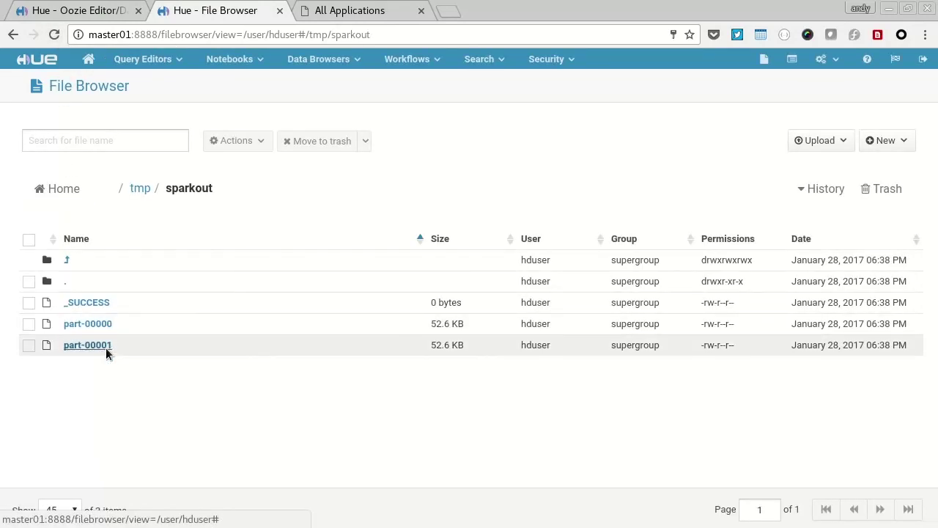
left_click(106, 348)
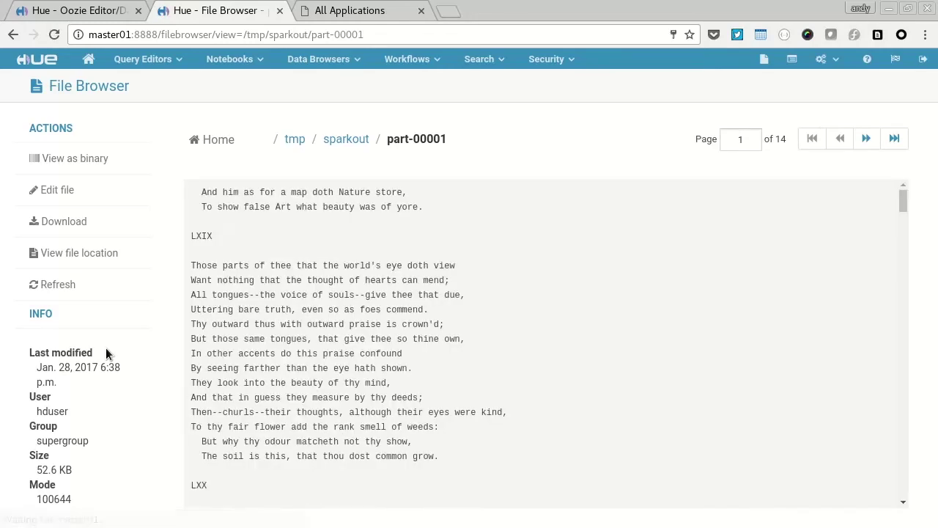
left_click(103, 16)
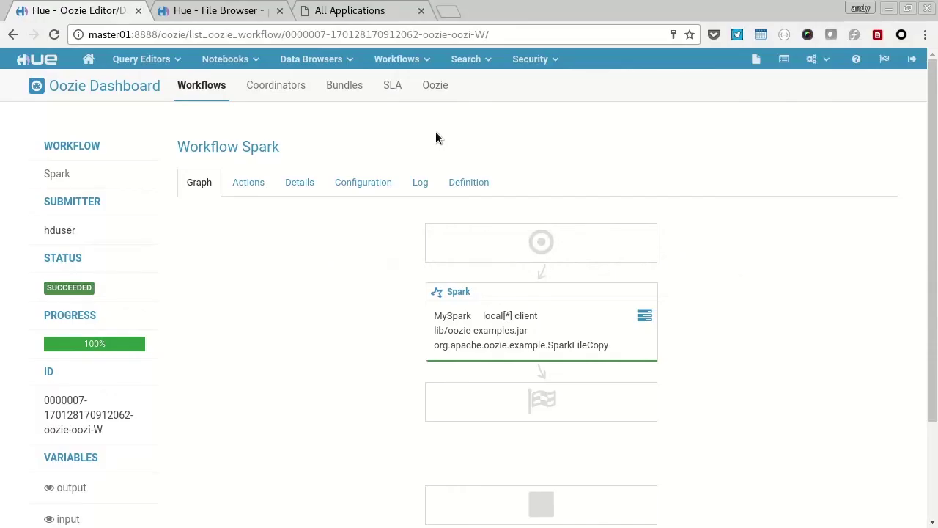
Step: Browse the search dashboards list, the Solr indexes, and the Twitter dashboard
left_click(464, 63)
left_click(476, 109)
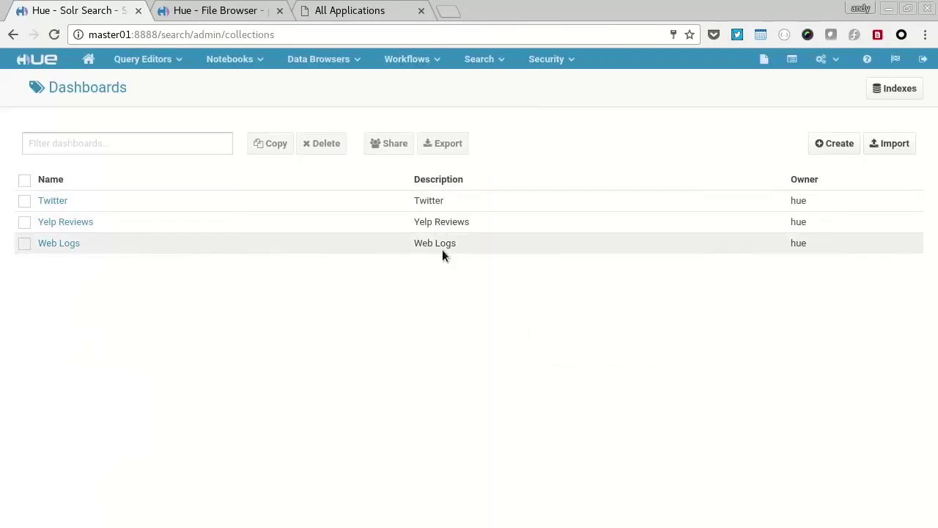
left_click(468, 61)
left_click(484, 134)
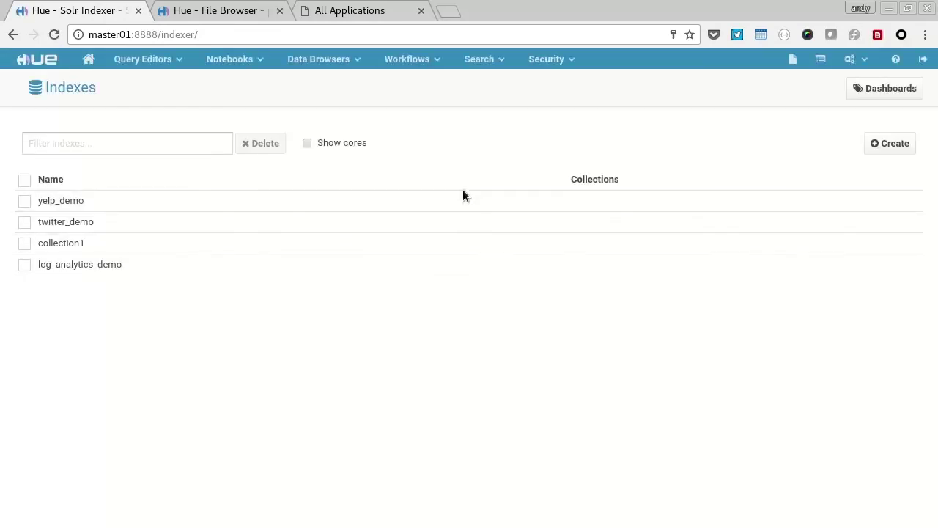
left_click(484, 60)
left_click(480, 166)
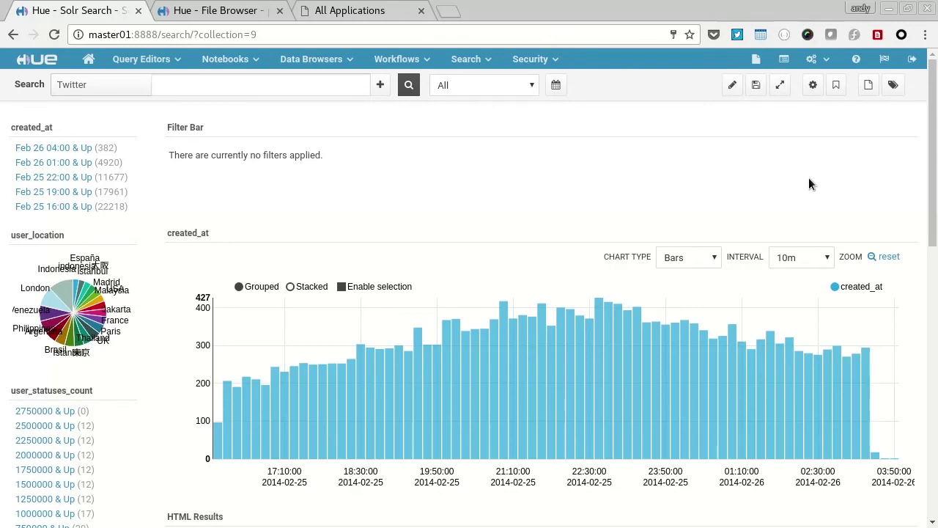
mouse_move(933, 112)
left_mouse_down()
mouse_move(934, 346)
mouse_move(934, 111)
left_mouse_up()
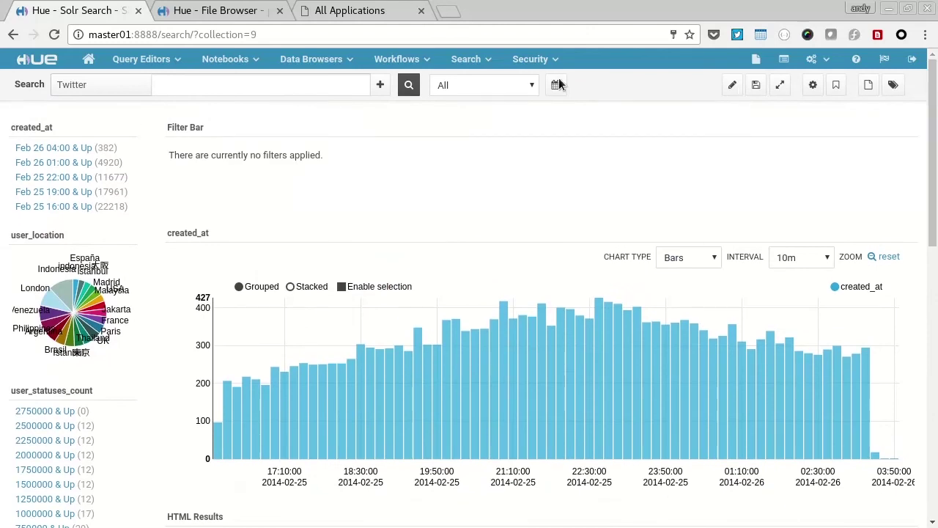
Step: Scroll through the Yelp Reviews dashboard, then go to the Web Logs dashboard
left_click(478, 63)
left_click(509, 192)
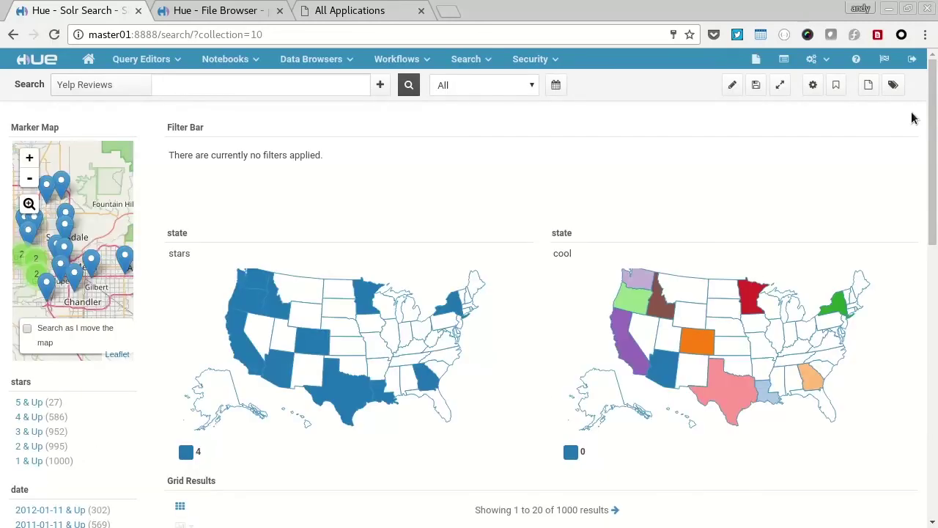
scroll(923, 250, "down", 7)
scroll(922, 250, "up", 4)
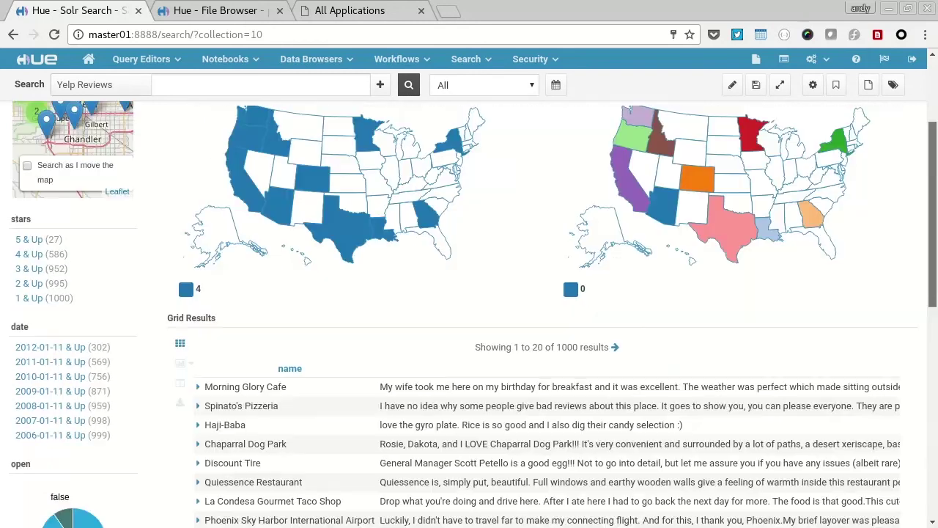
scroll(421, 64, "up", 2)
left_click(467, 59)
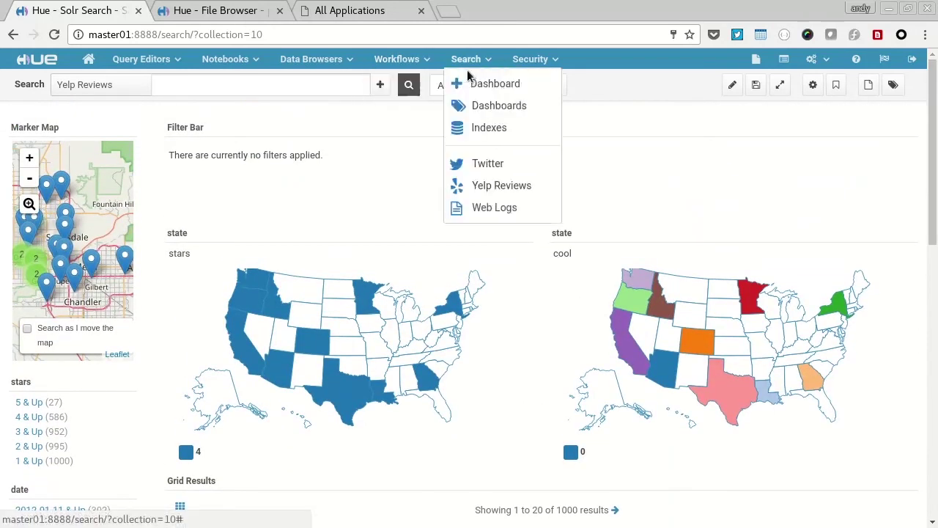